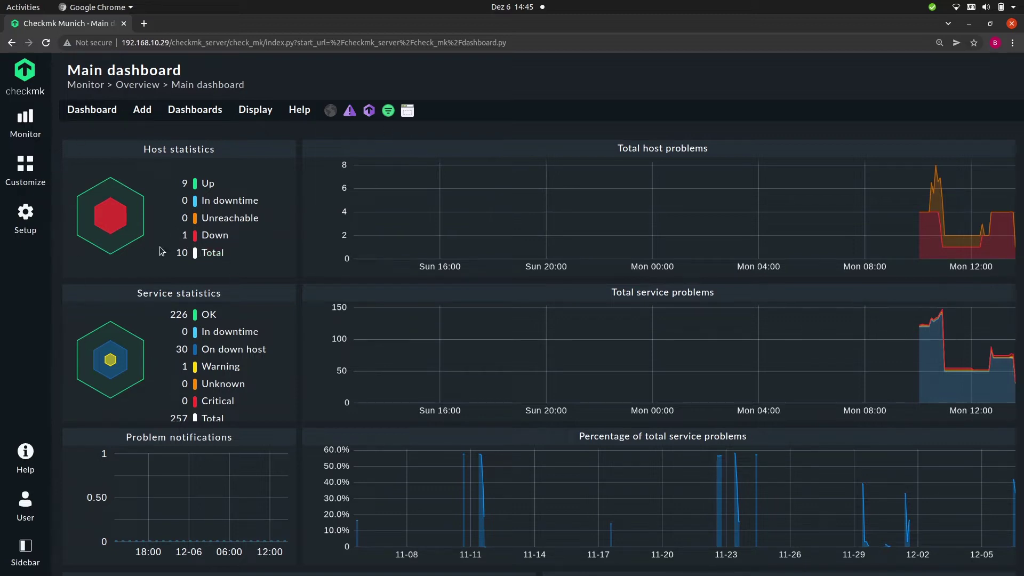
Show the All hosts list, with webserver1 warning and db-1-server down.
{"action": "left_click", "coordinate": [25, 120]}
{"action": "left_click", "coordinate": [101, 213]}
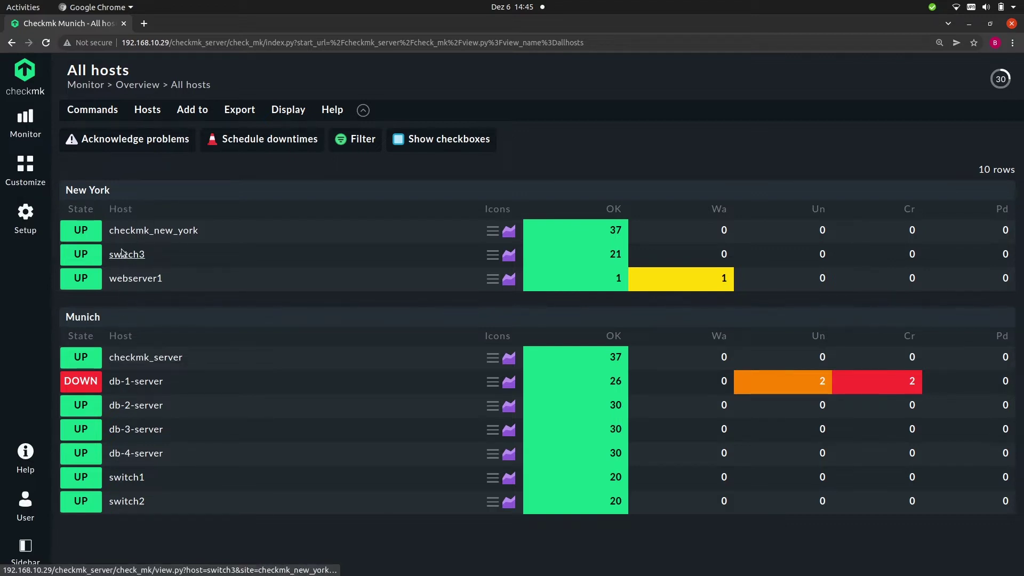
Open the Network topology map and drag the New York site cluster slightly lower.
{"action": "left_click", "coordinate": [22, 123]}
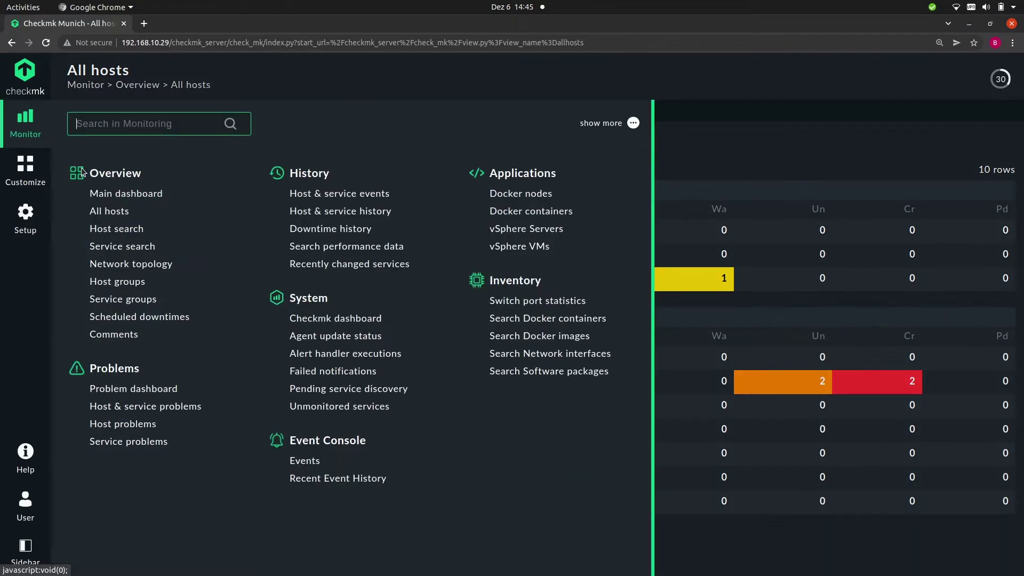
{"action": "left_click", "coordinate": [114, 266]}
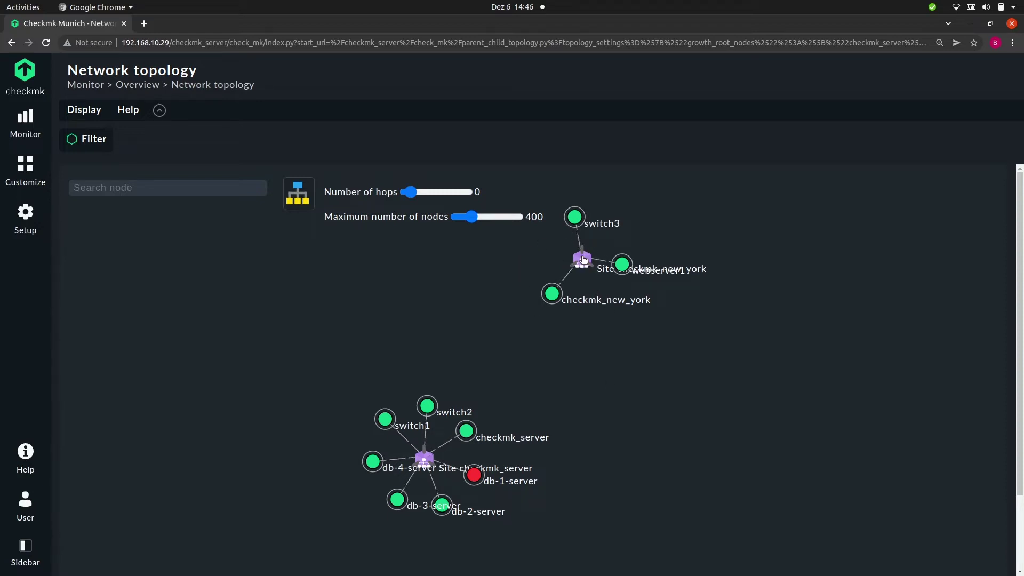
{"action": "left_click_drag", "start_coordinate": [582, 261], "coordinate": [585, 273]}
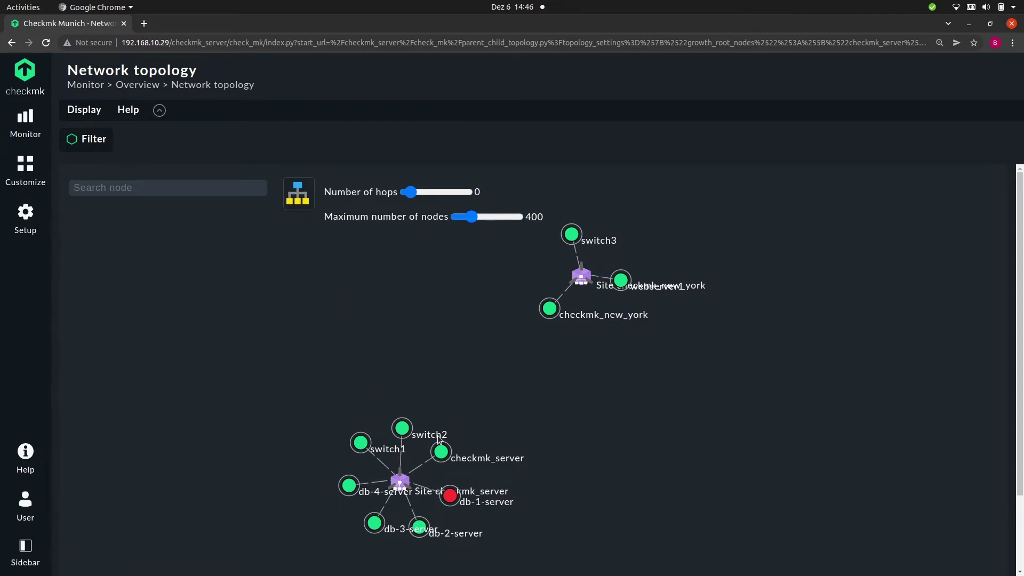
{"action": "mouse_move", "coordinate": [360, 452]}
{"action": "mouse_move", "coordinate": [482, 492]}
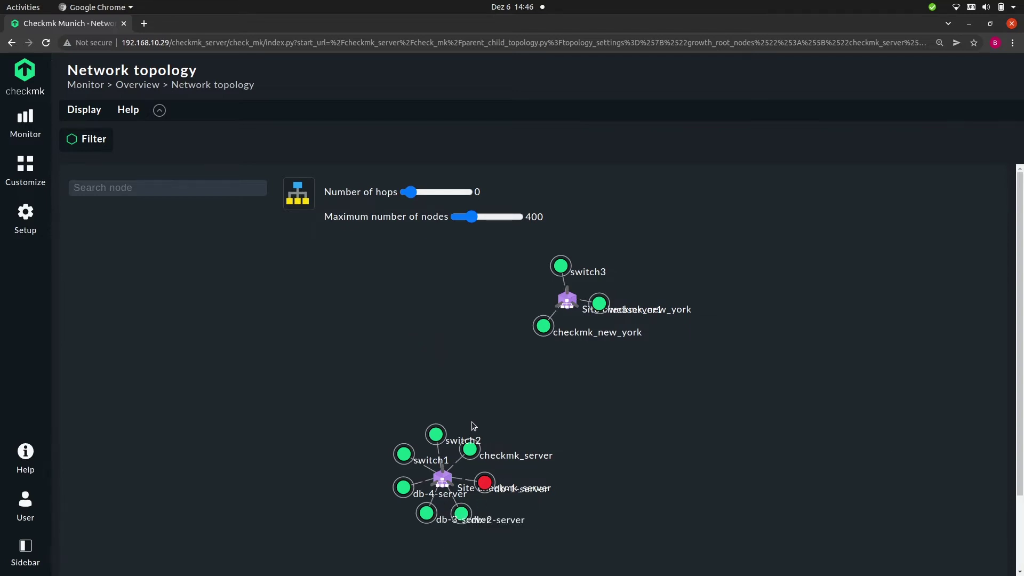
{"action": "mouse_move", "coordinate": [445, 448]}
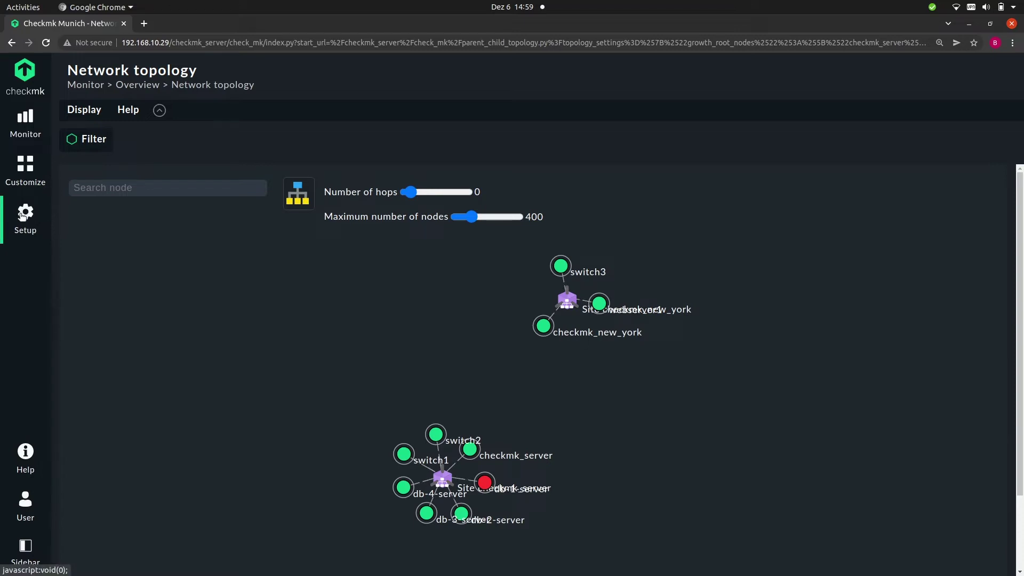
Go to the Munich > Servers host folder in Setup.
{"action": "left_click", "coordinate": [22, 215]}
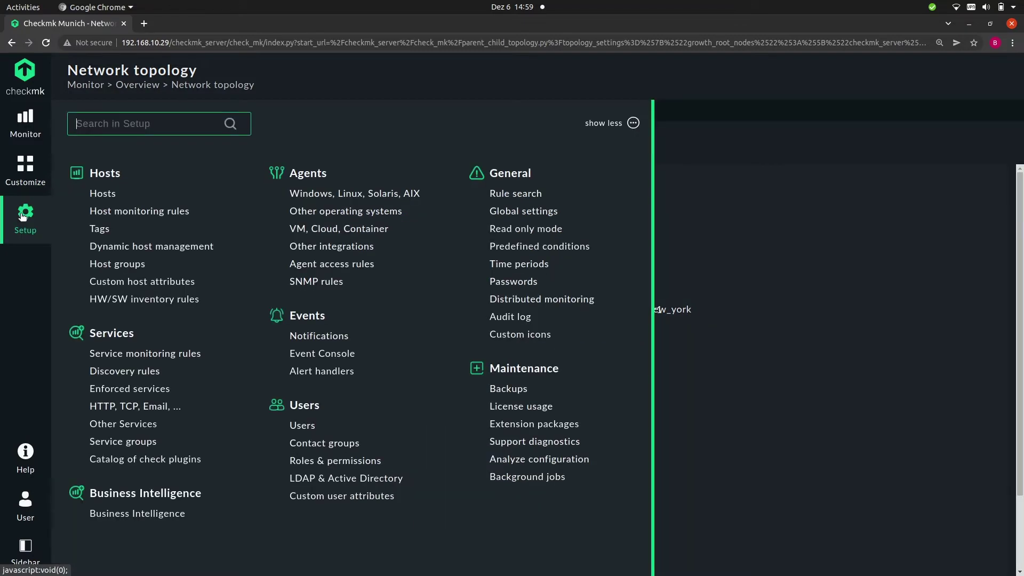
{"action": "left_click", "coordinate": [99, 194]}
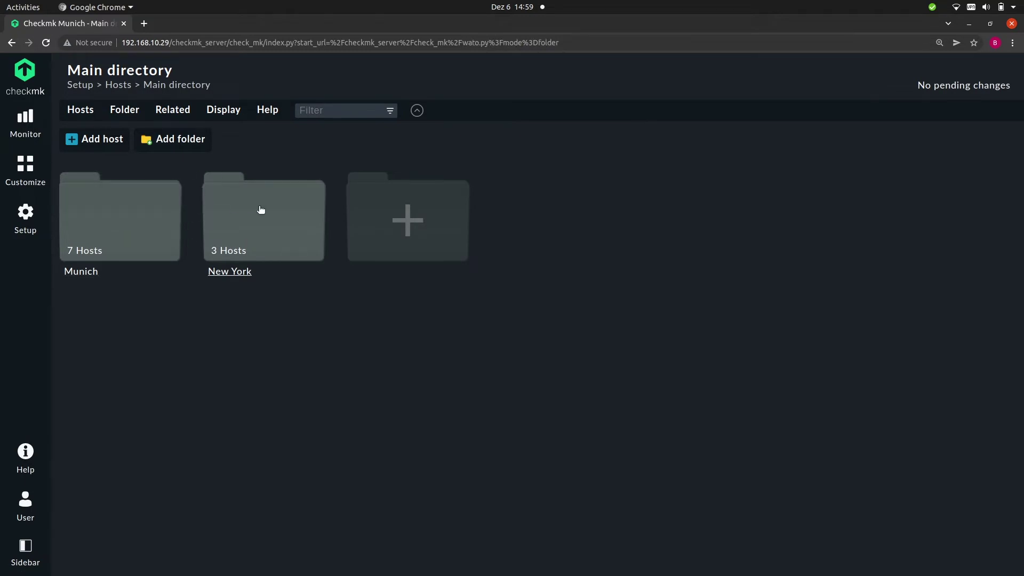
{"action": "left_click", "coordinate": [100, 217]}
{"action": "left_click", "coordinate": [238, 212]}
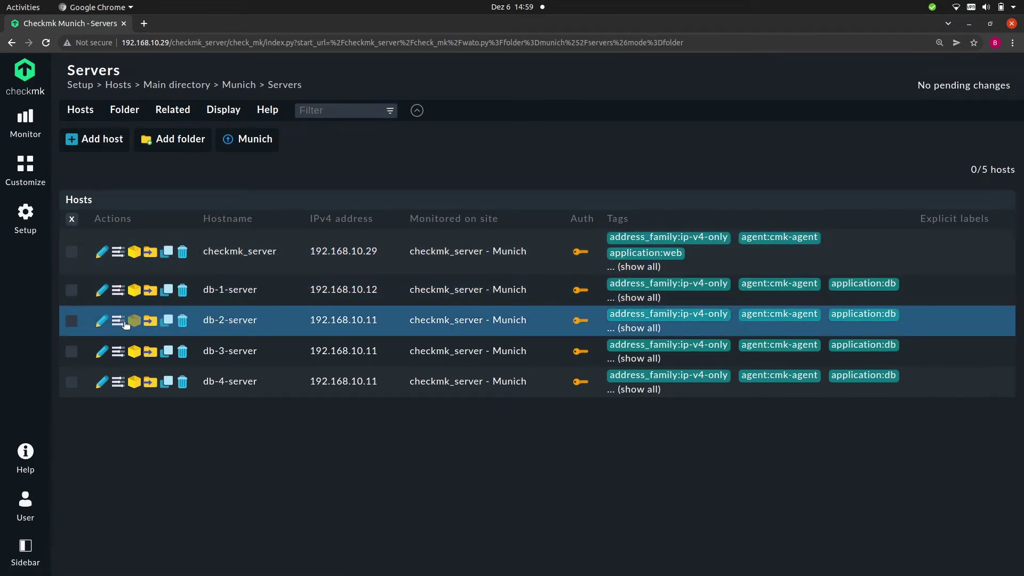
Give db-2-server the parent switch1 and save back to the folder.
{"action": "left_click", "coordinate": [101, 322]}
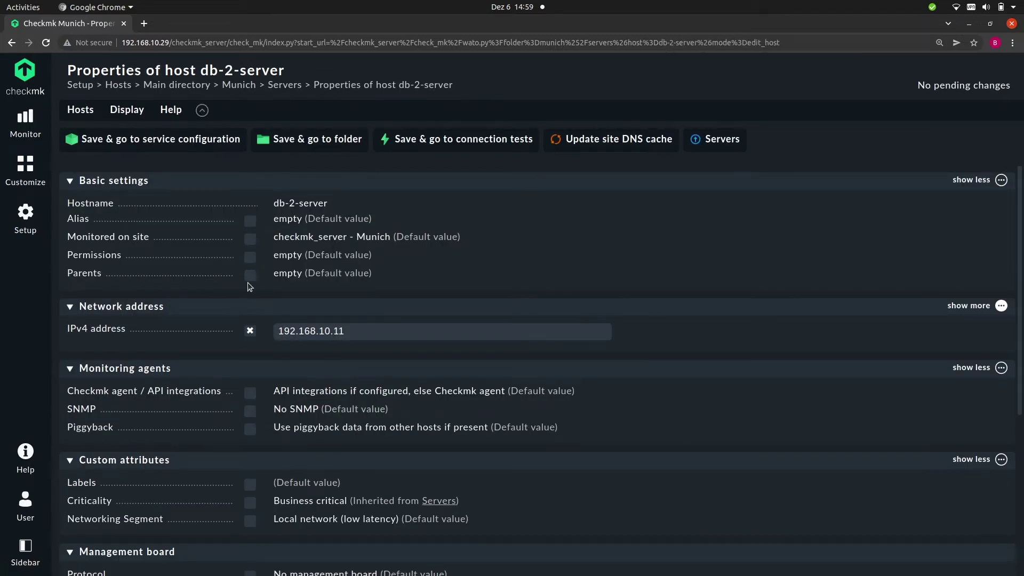
{"action": "left_click", "coordinate": [251, 275]}
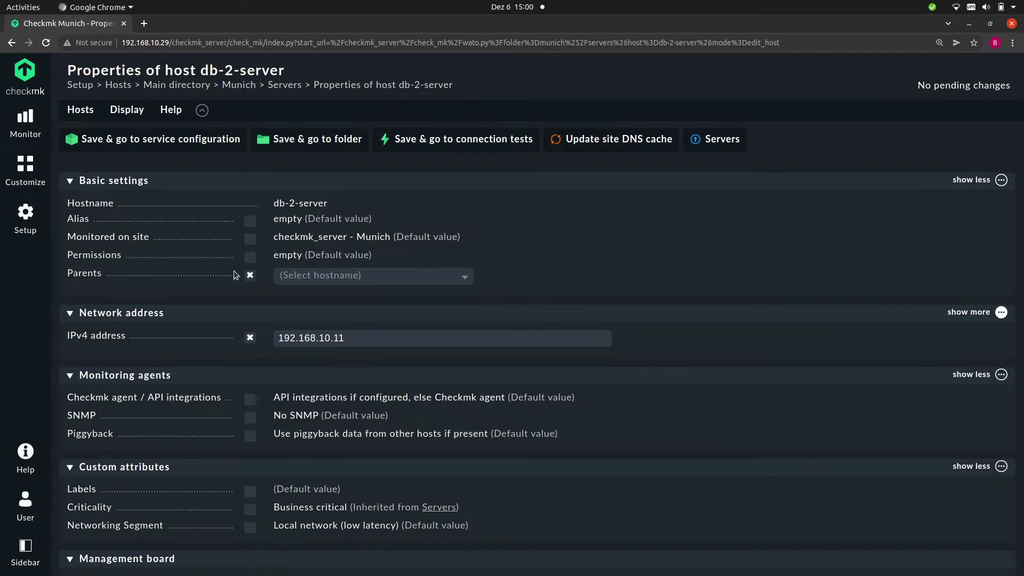
{"action": "left_click", "coordinate": [324, 277]}
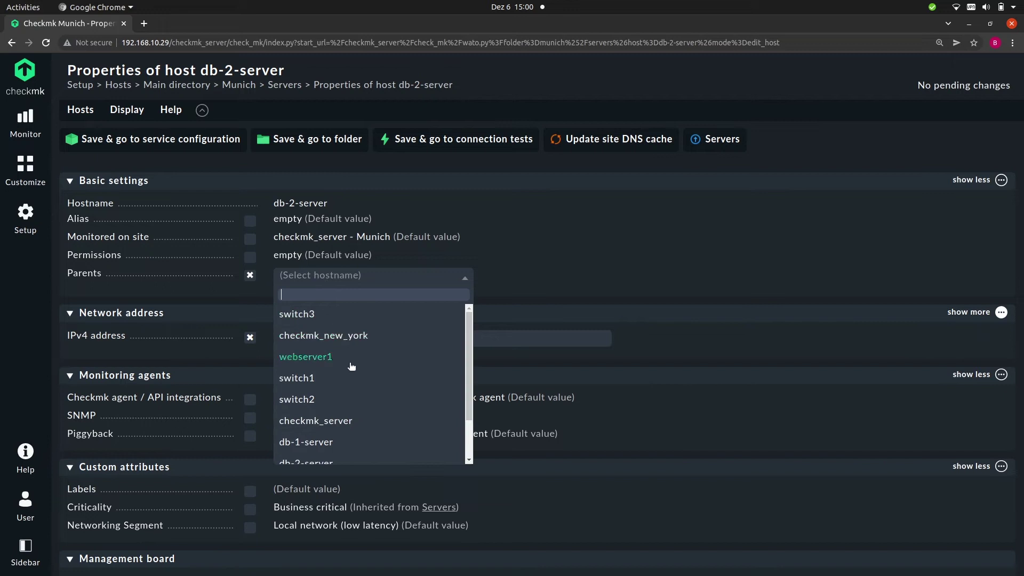
{"action": "left_click", "coordinate": [296, 379]}
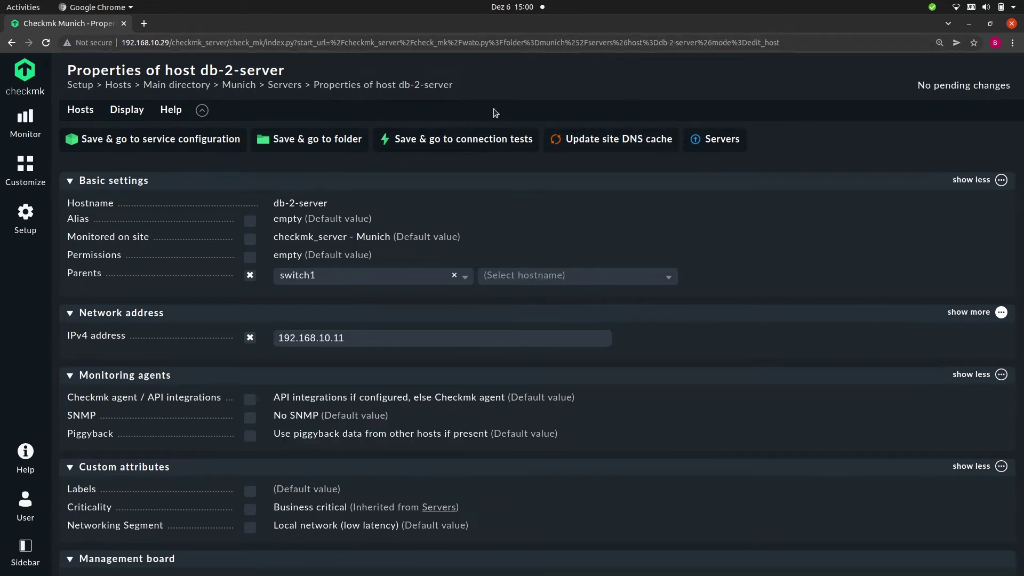
{"action": "left_click", "coordinate": [322, 141]}
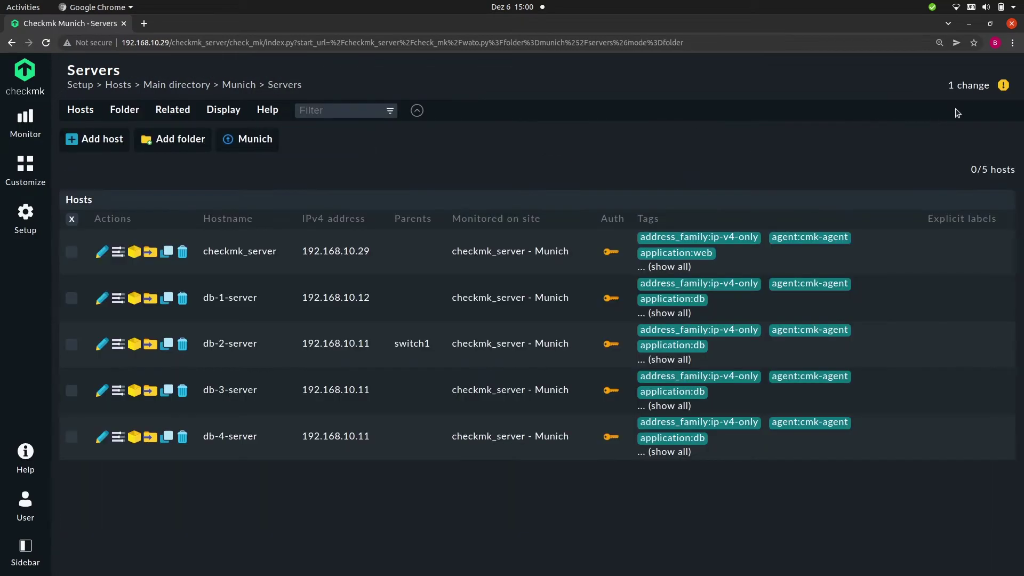
Activate the pending db-2-server parent change on the Munich site.
{"action": "left_click", "coordinate": [968, 87]}
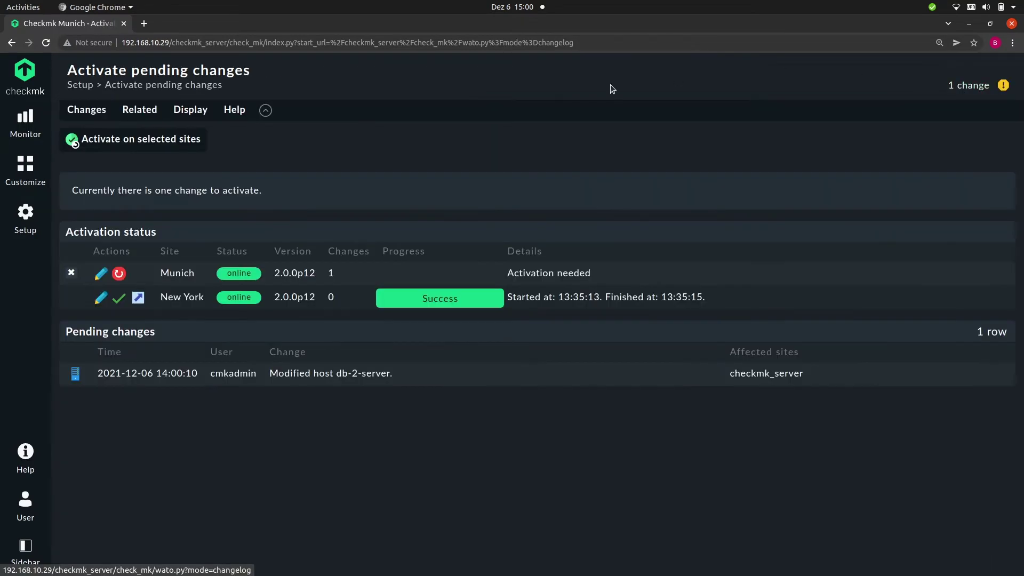
{"action": "left_click", "coordinate": [123, 142]}
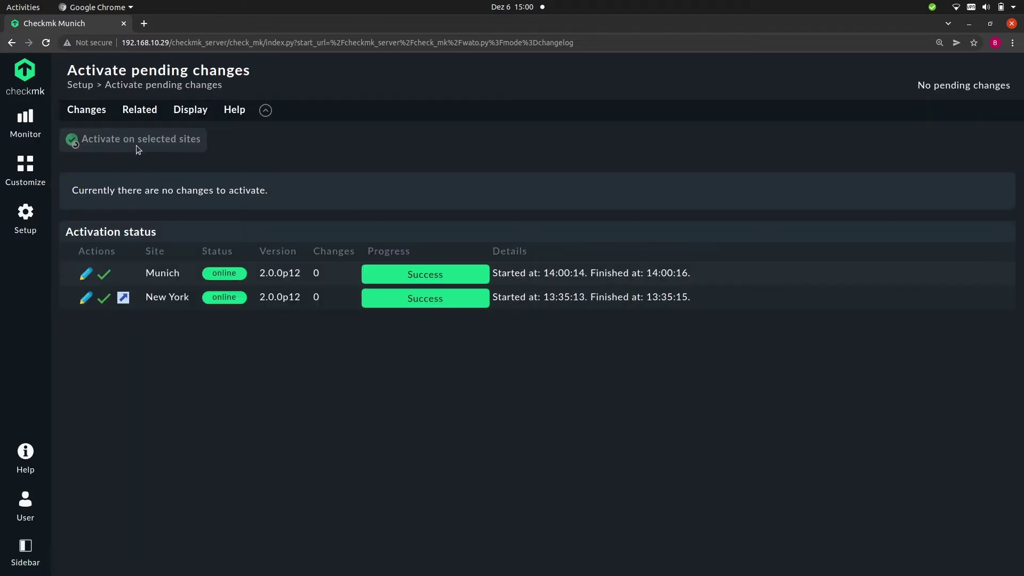
{"action": "left_click", "coordinate": [25, 120]}
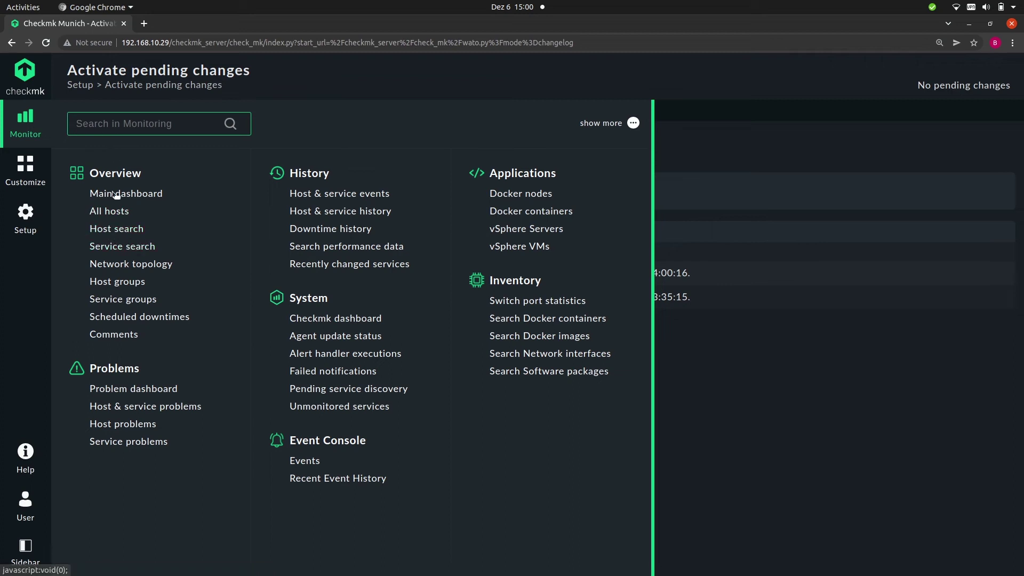
Open the Network topology and set Number of hops to 1, revealing db-2-server behind switch1.
{"action": "left_click", "coordinate": [136, 265]}
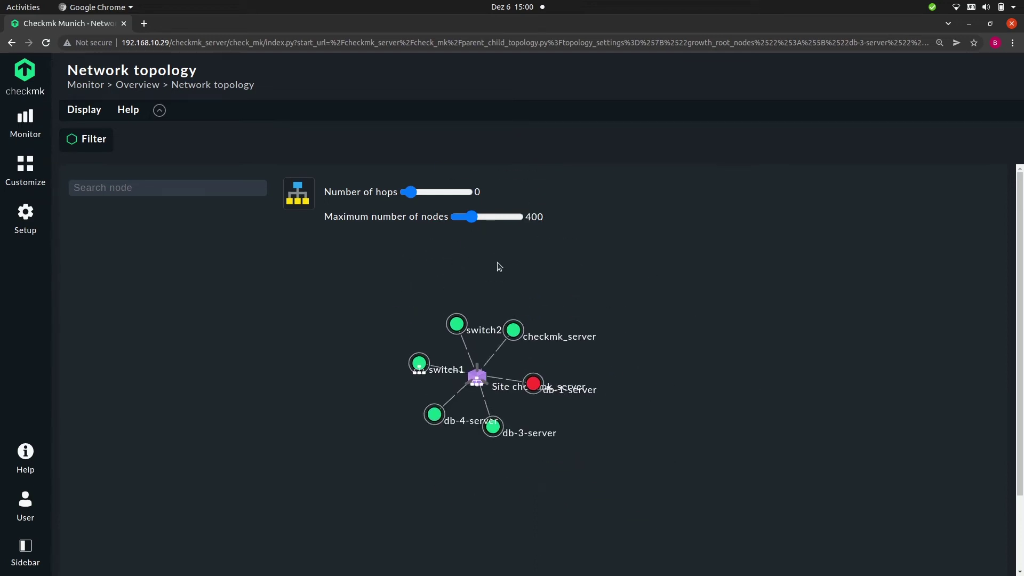
{"action": "left_click", "coordinate": [411, 193]}
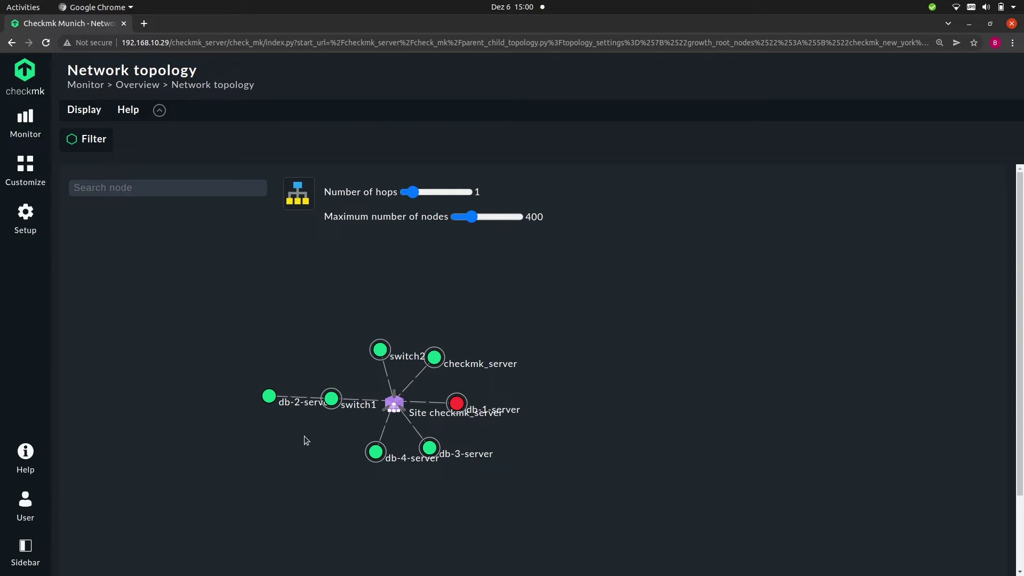
{"action": "mouse_move", "coordinate": [270, 397]}
{"action": "mouse_move", "coordinate": [333, 398]}
In Munich > Servers, untick db-2-server's Parents setting and save back to the folder.
{"action": "left_click", "coordinate": [25, 213]}
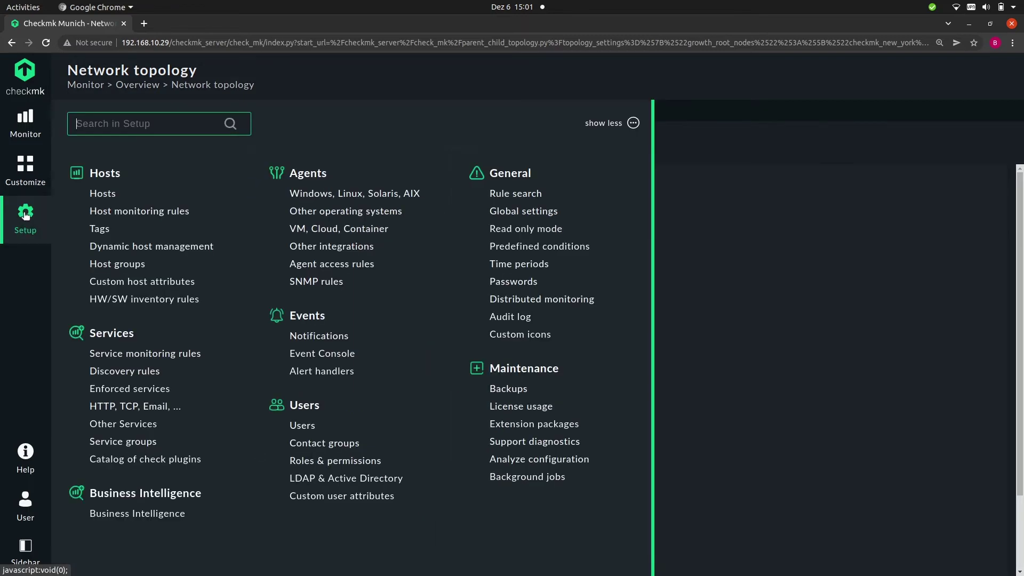
{"action": "left_click", "coordinate": [107, 193]}
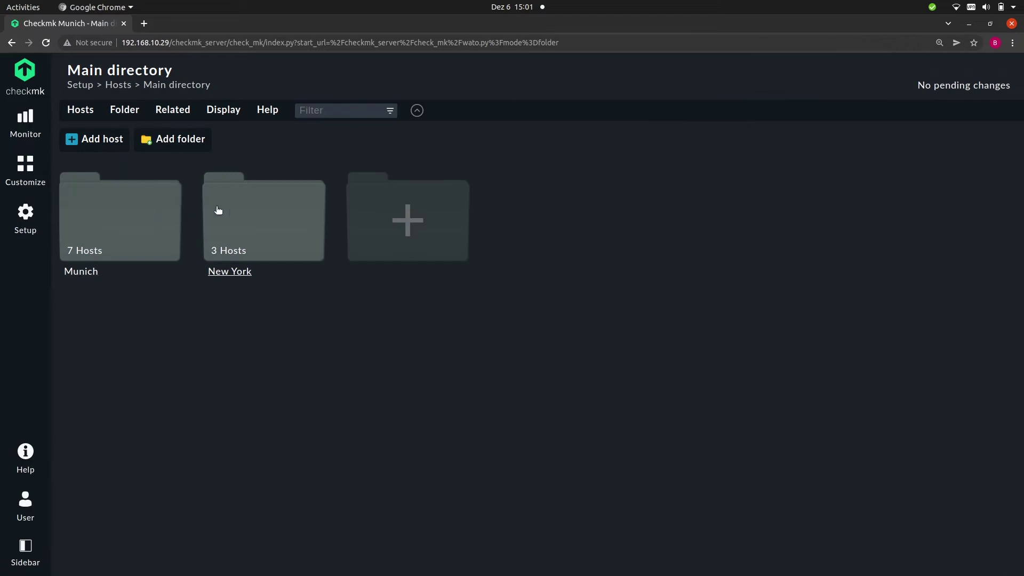
{"action": "left_click", "coordinate": [139, 213]}
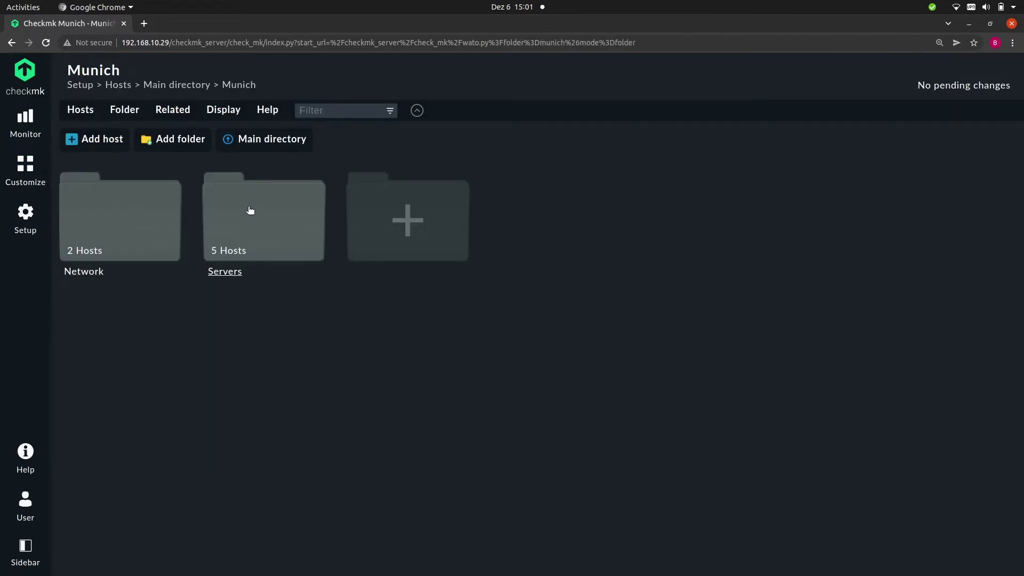
{"action": "left_click", "coordinate": [248, 208]}
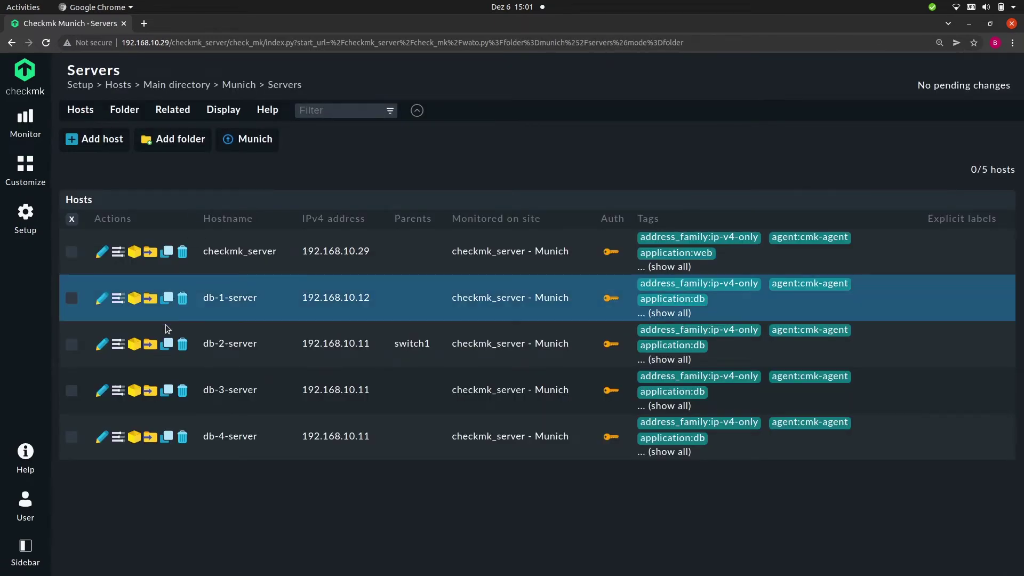
{"action": "left_click", "coordinate": [101, 346]}
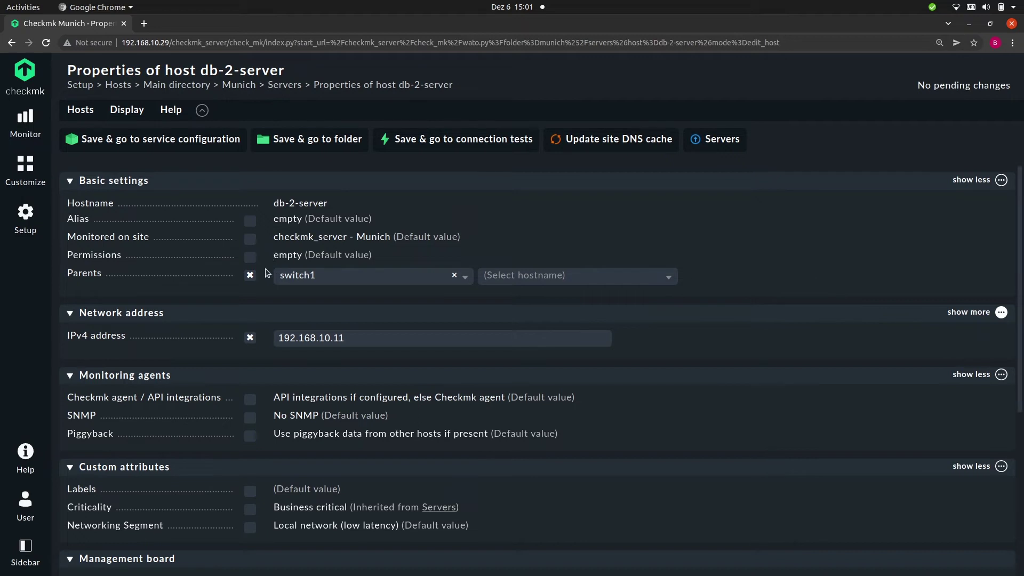
{"action": "left_click", "coordinate": [249, 274]}
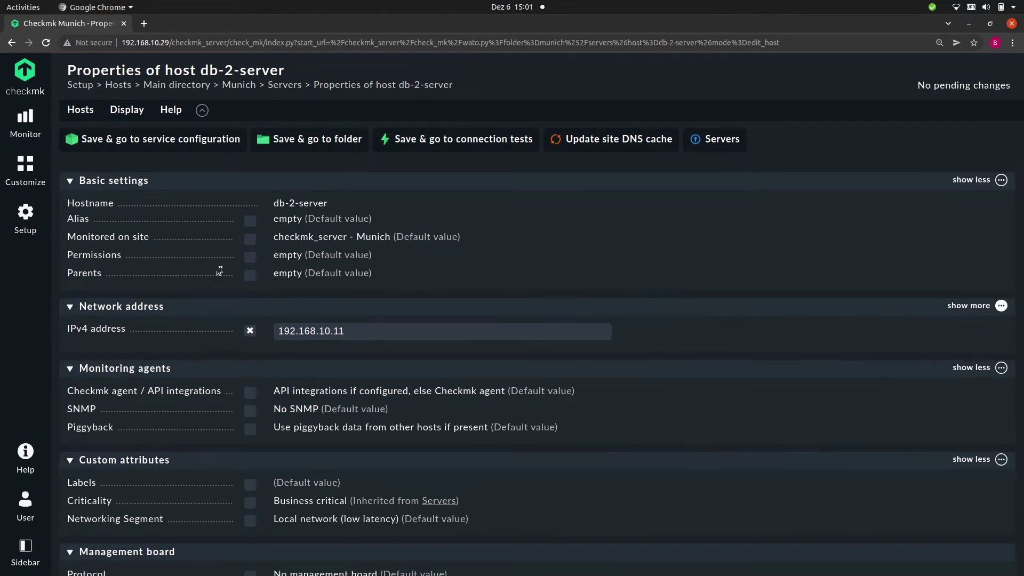
{"action": "left_click", "coordinate": [310, 140]}
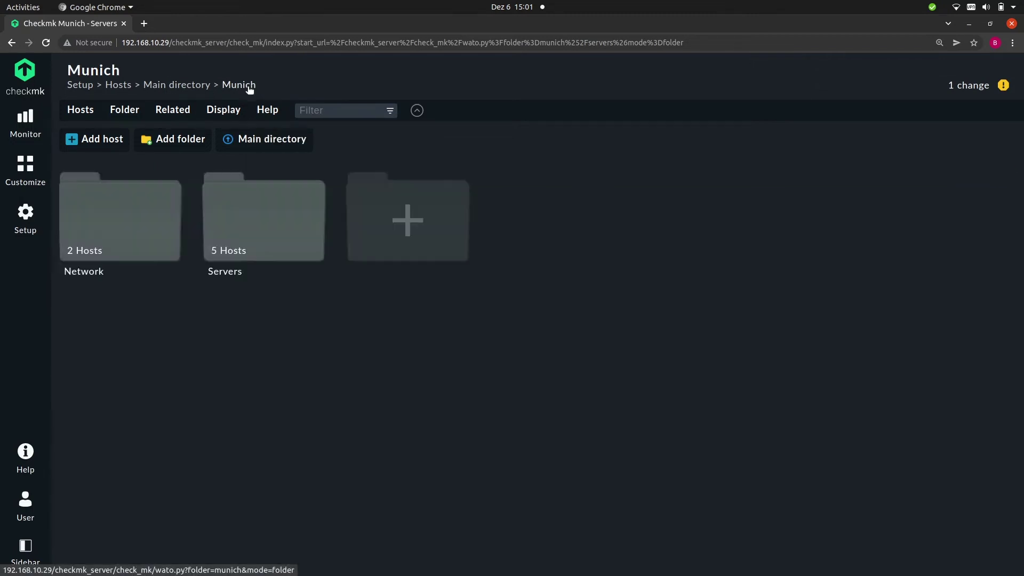
Set switch1 as the parent of the Munich Servers folder and save it.
{"action": "left_click", "coordinate": [239, 86]}
{"action": "mouse_move", "coordinate": [217, 206]}
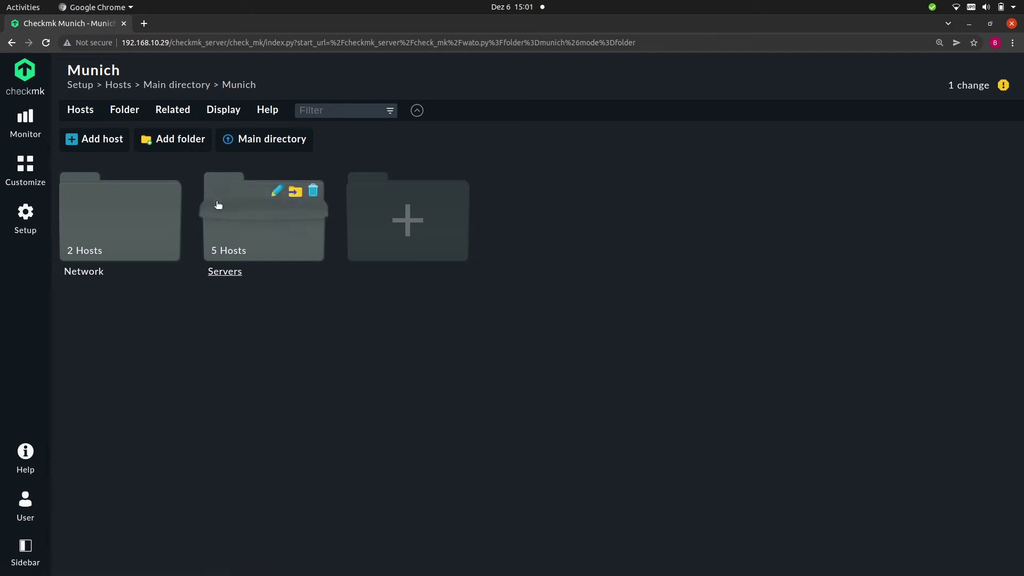
{"action": "left_click", "coordinate": [276, 192]}
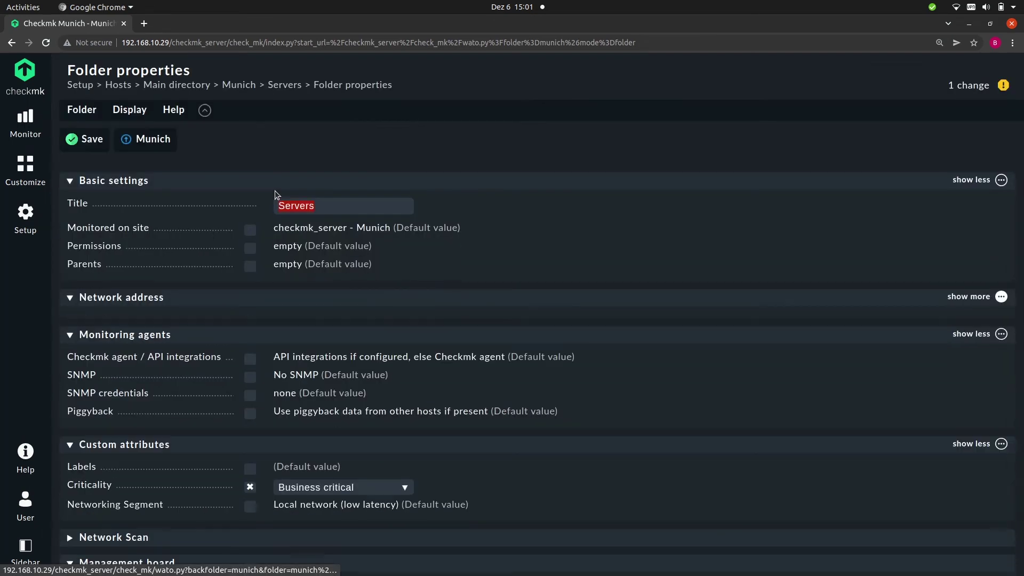
{"action": "left_click", "coordinate": [250, 266]}
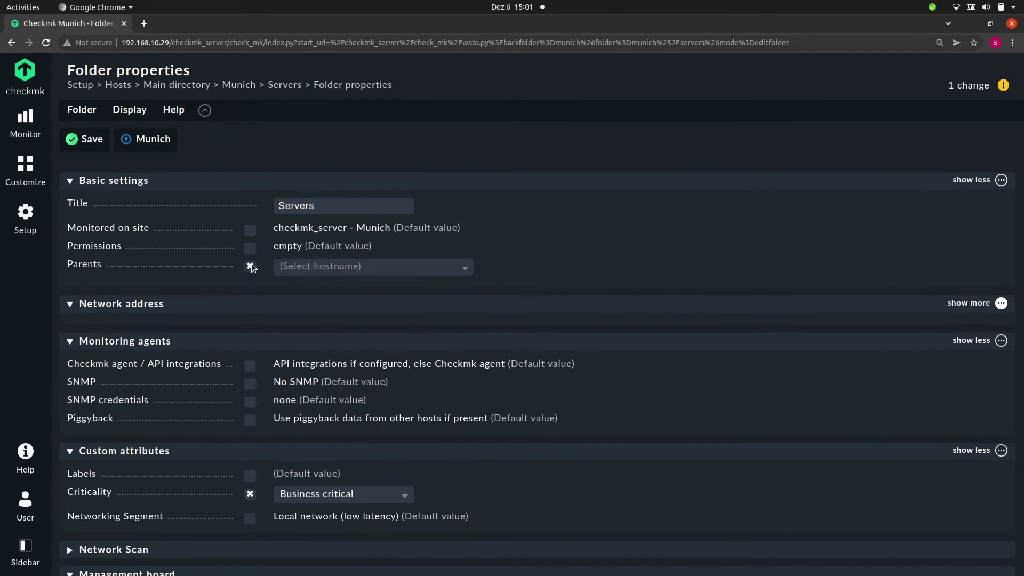
{"action": "left_click", "coordinate": [295, 266]}
{"action": "left_click", "coordinate": [304, 369]}
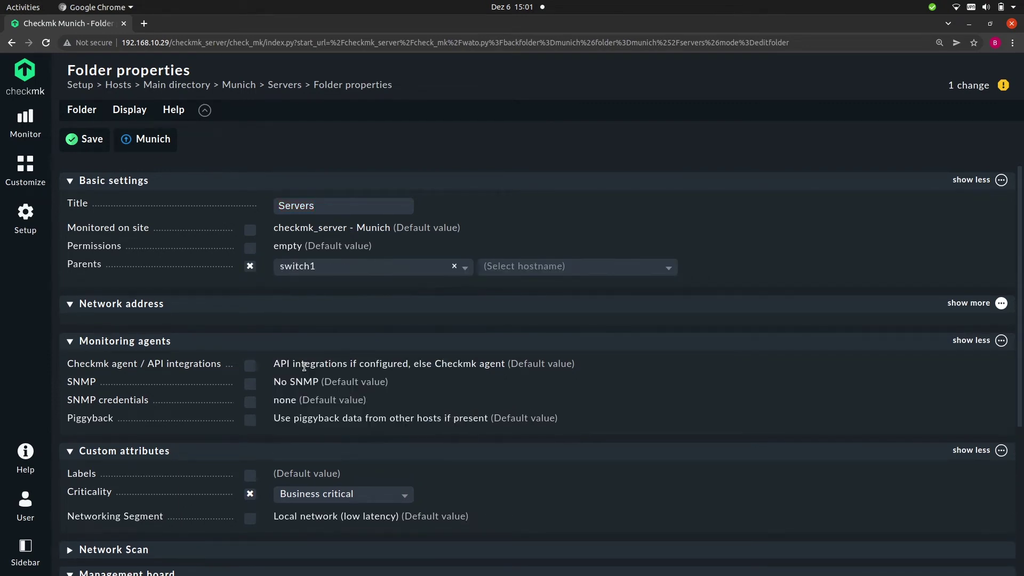
{"action": "left_click", "coordinate": [75, 142]}
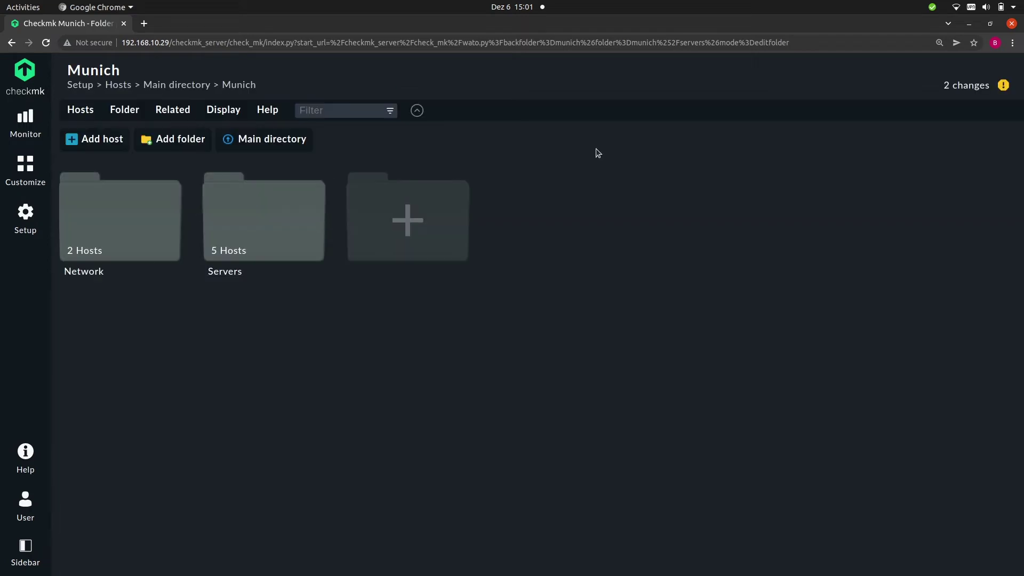
Activate both pending changes on the Munich site.
{"action": "left_click", "coordinate": [966, 87]}
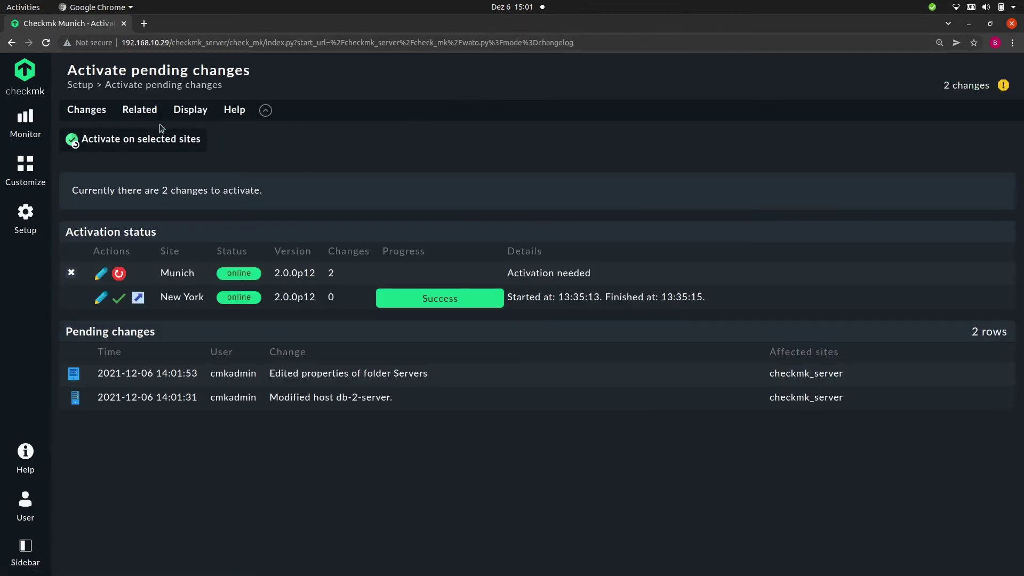
{"action": "left_click", "coordinate": [158, 141]}
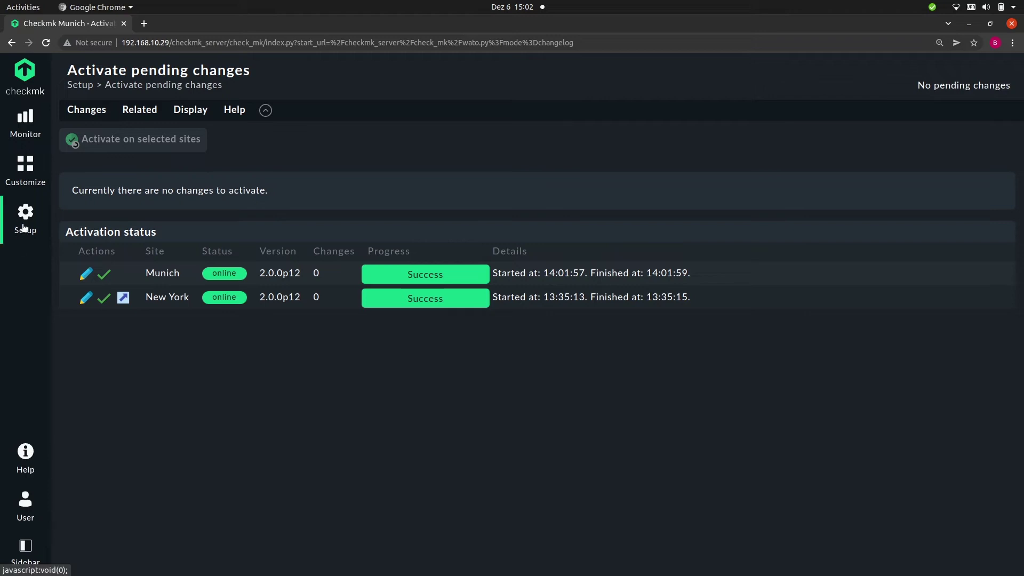
Open the Network topology and drag the Number of hops slider from 0 to 7.
{"action": "left_click", "coordinate": [25, 124]}
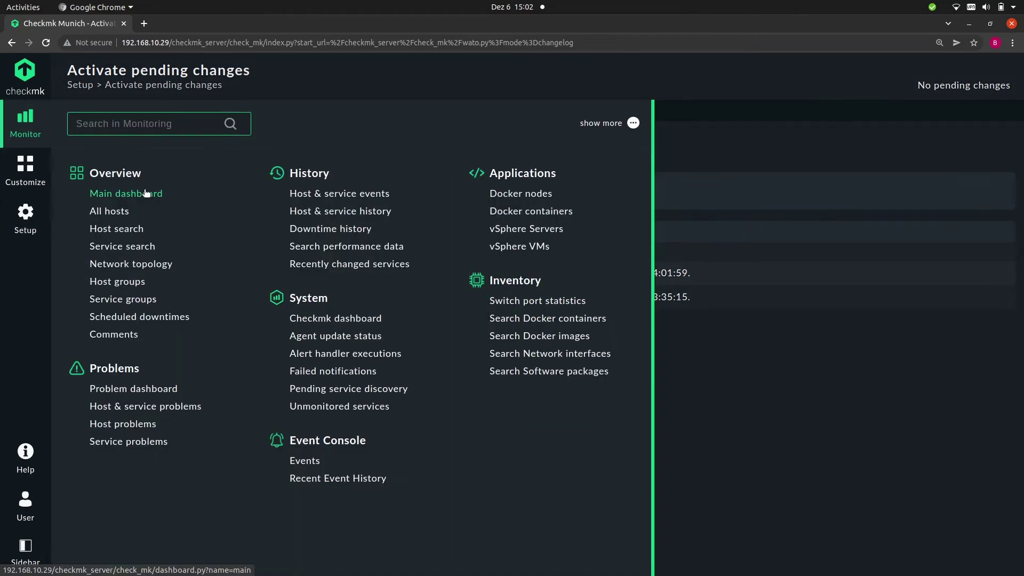
{"action": "left_click", "coordinate": [130, 266]}
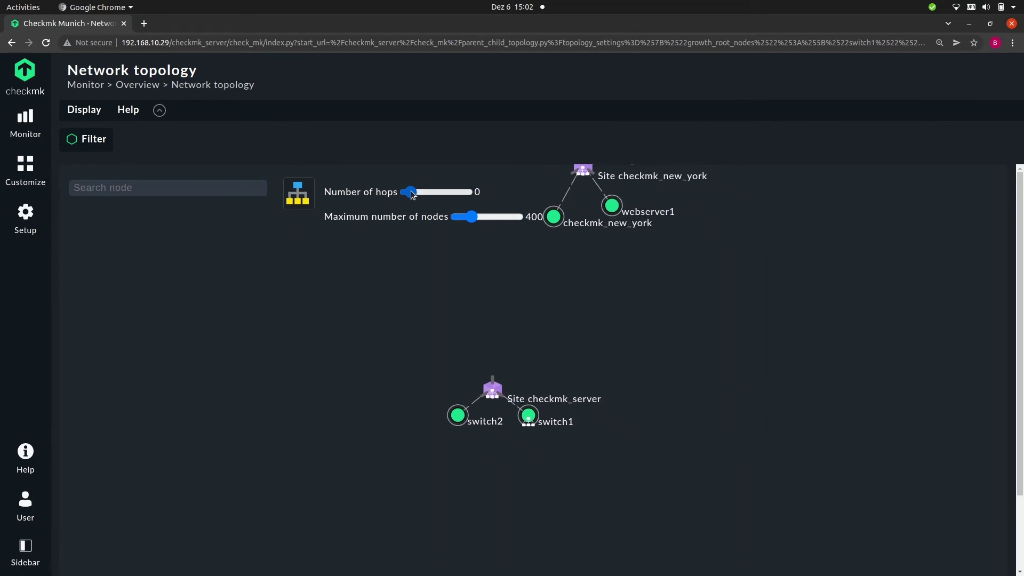
{"action": "left_click_drag", "start_coordinate": [410, 193], "coordinate": [429, 192]}
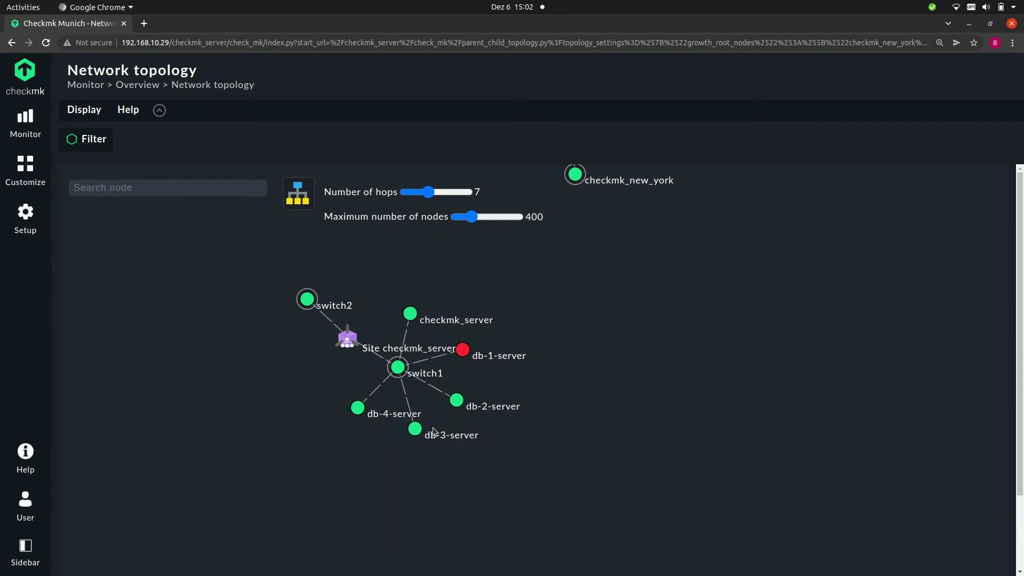
{"action": "mouse_move", "coordinate": [396, 376]}
From the switch1 topology node, go via Details of Host to switch1's host configuration.
{"action": "right_click", "coordinate": [397, 368]}
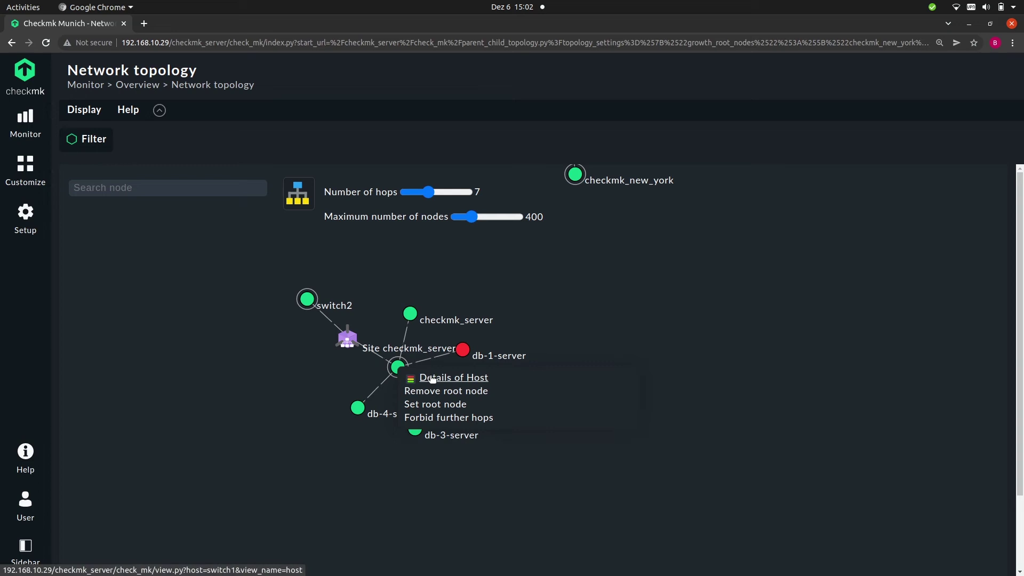
{"action": "left_click", "coordinate": [433, 378]}
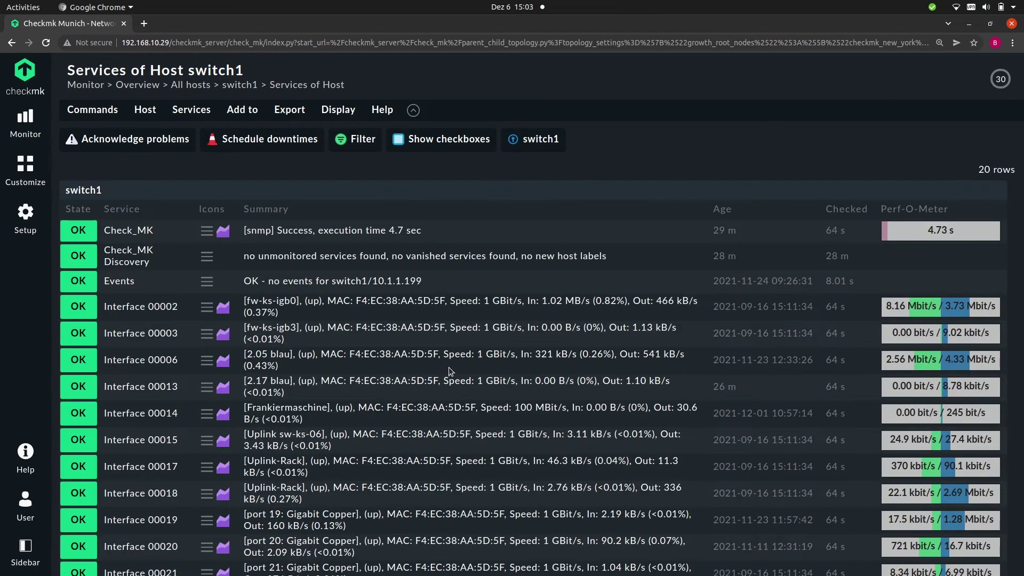
{"action": "left_click", "coordinate": [85, 190]}
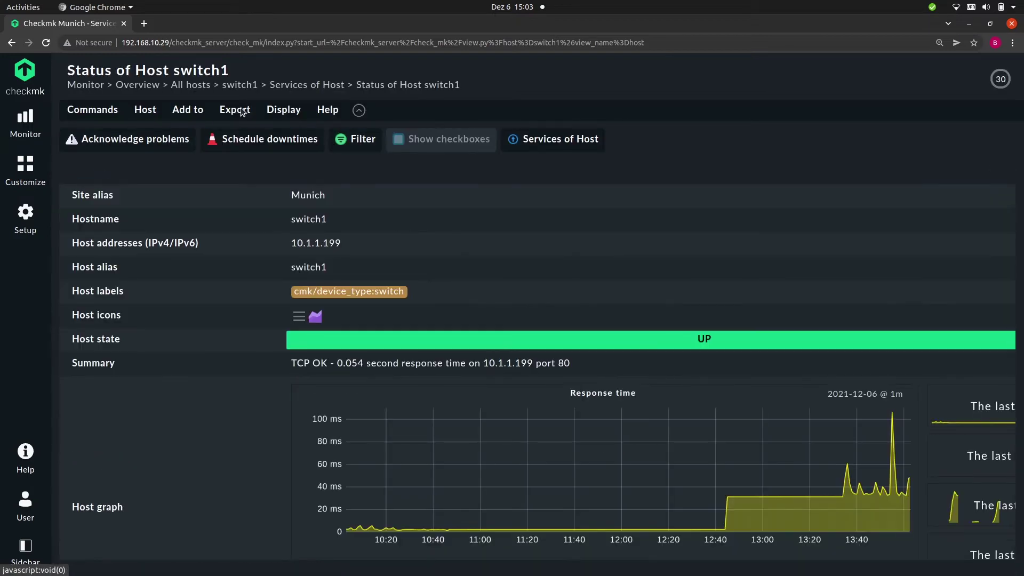
{"action": "left_click", "coordinate": [145, 109]}
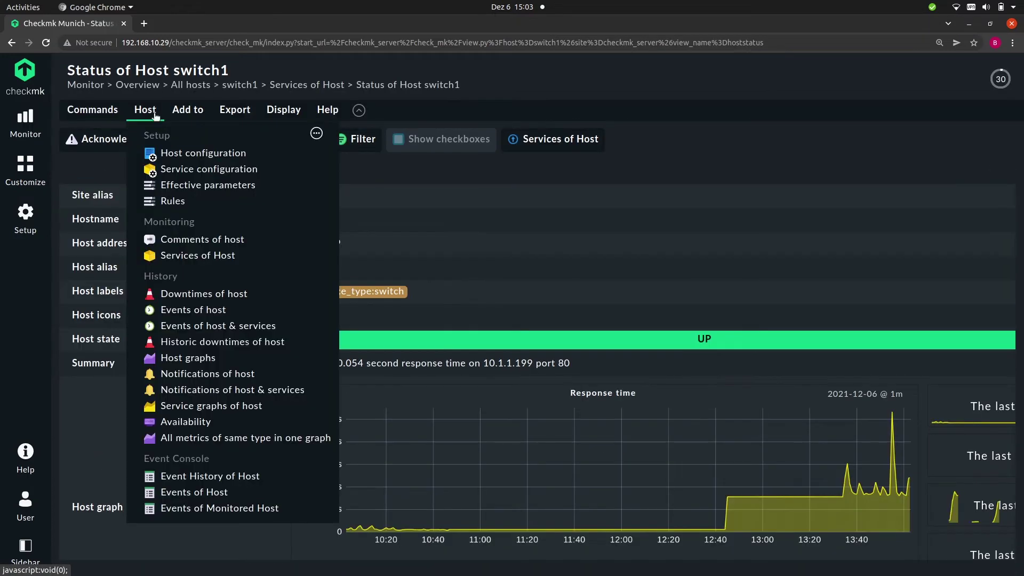
{"action": "left_click", "coordinate": [184, 154]}
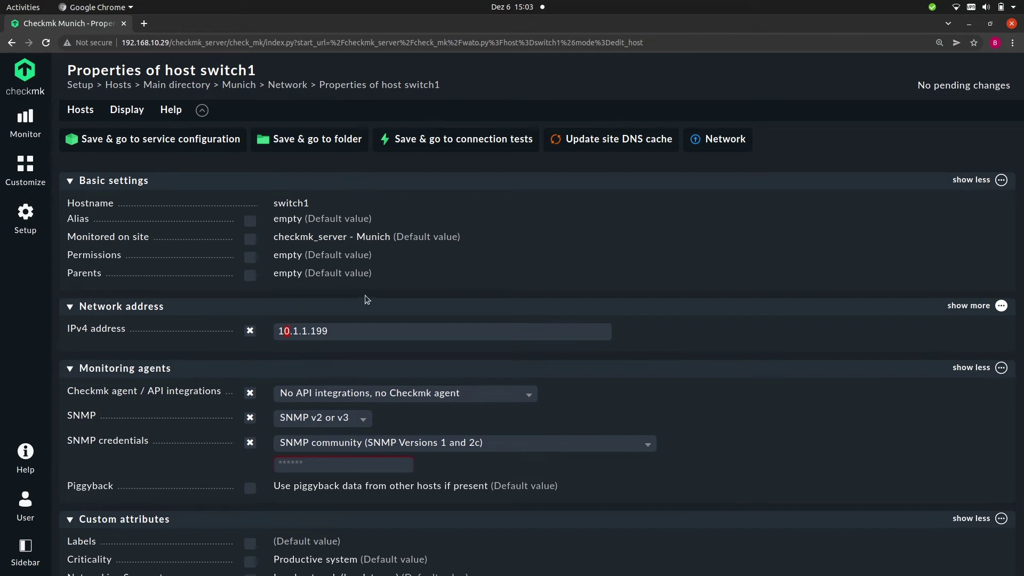
Finish switch1's IPv4 address as 12.1.1.199, save it, and activate the change on Munich.
{"action": "type", "text": "2"}
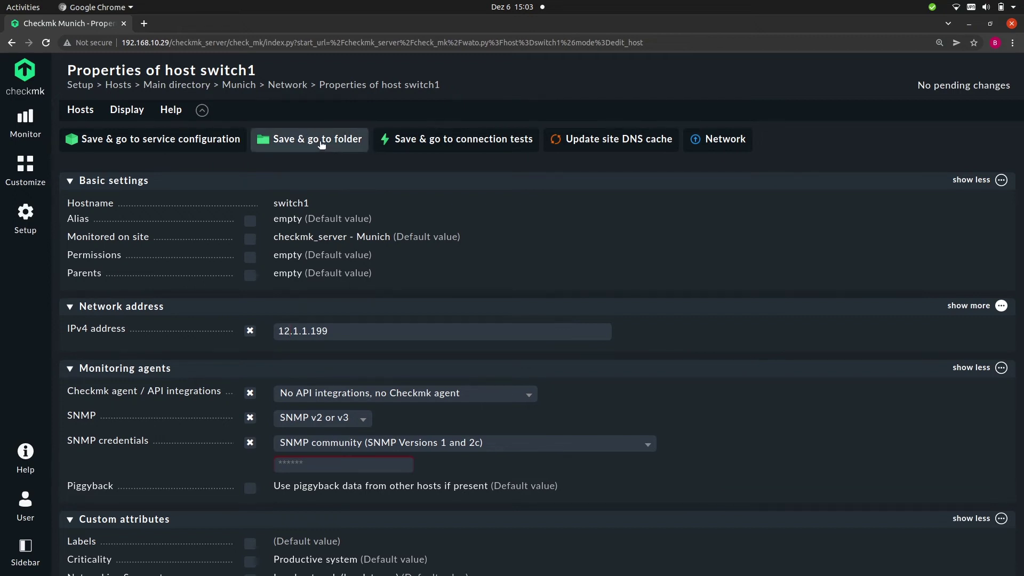
{"action": "left_click", "coordinate": [321, 141]}
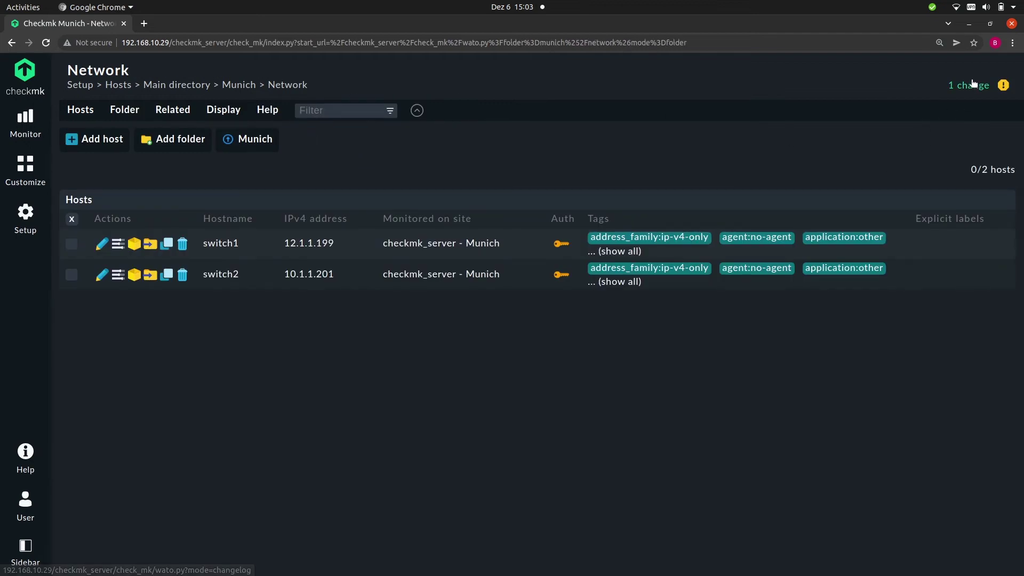
{"action": "left_click", "coordinate": [973, 83]}
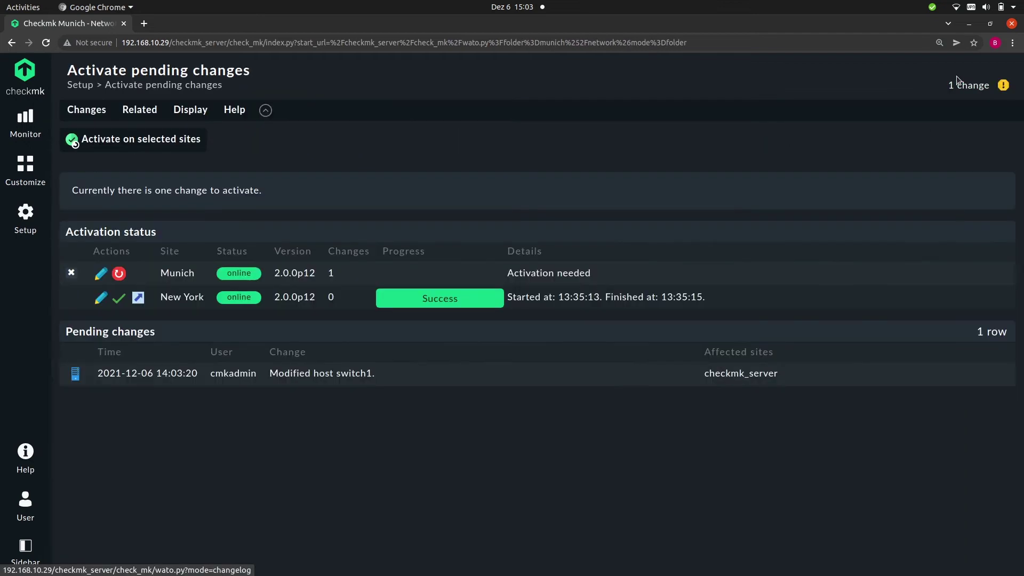
{"action": "left_click", "coordinate": [154, 140]}
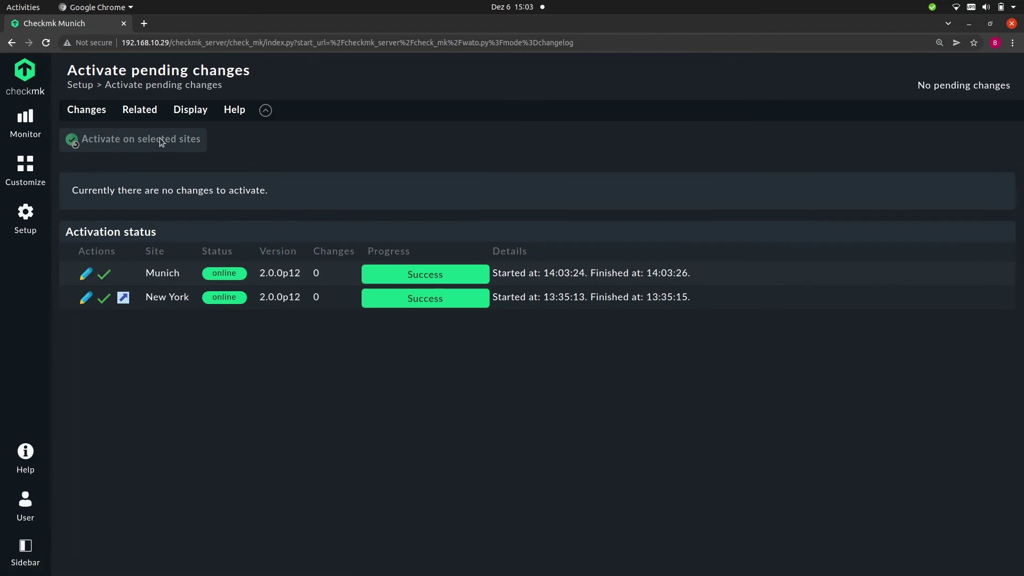
Show the Network topology at 4 hops and inspect the unreachable db-1-server behind switch1.
{"action": "left_click", "coordinate": [30, 220]}
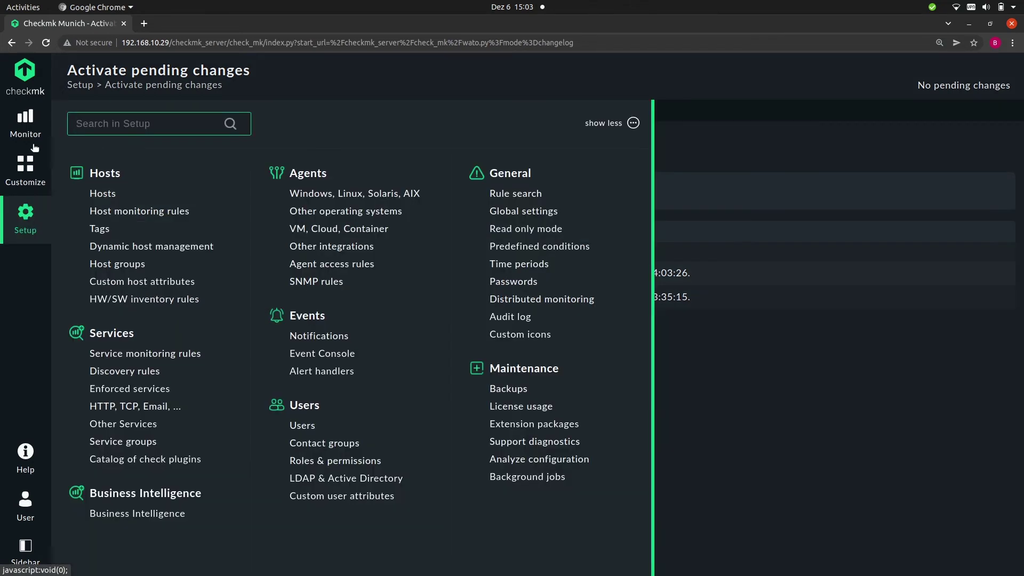
{"action": "left_click", "coordinate": [26, 122]}
{"action": "left_click", "coordinate": [26, 123]}
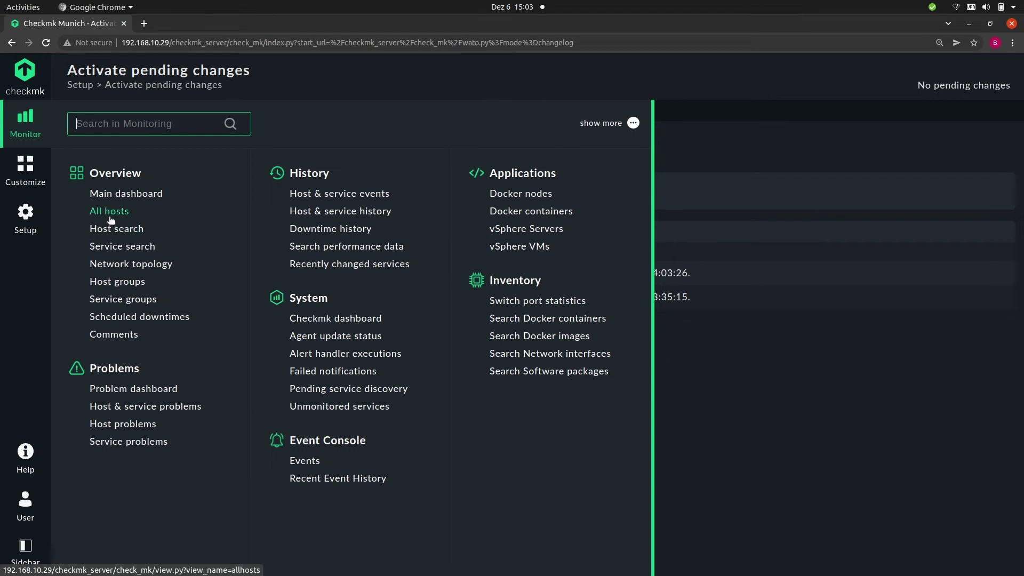
{"action": "left_click", "coordinate": [131, 264]}
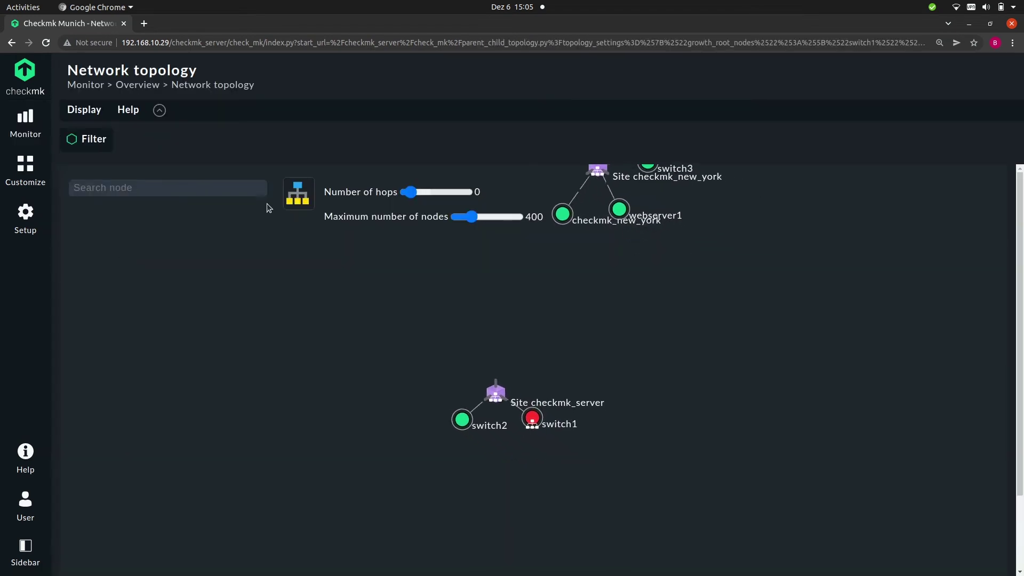
{"action": "left_click_drag", "start_coordinate": [409, 192], "coordinate": [421, 192]}
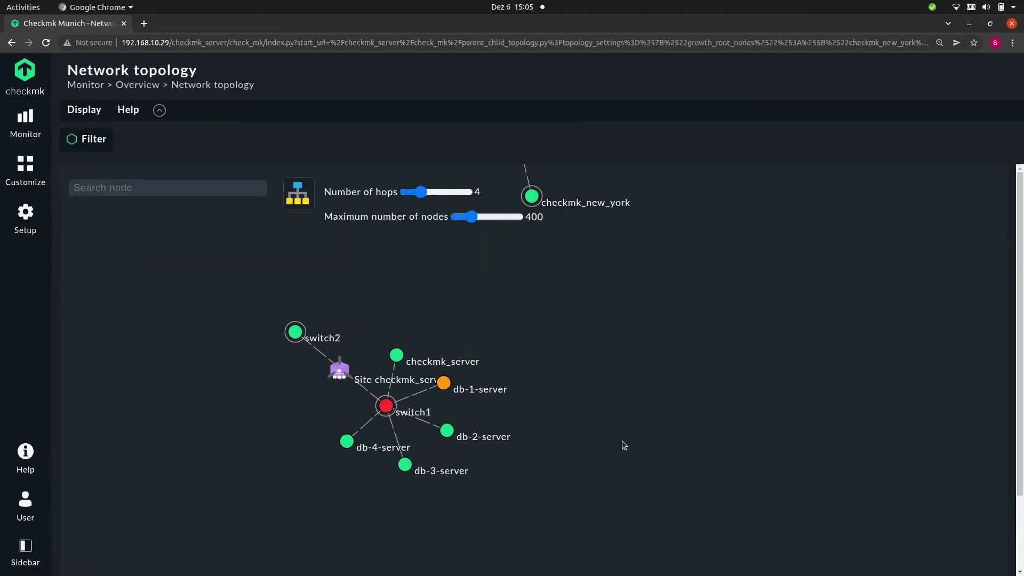
{"action": "mouse_move", "coordinate": [375, 407]}
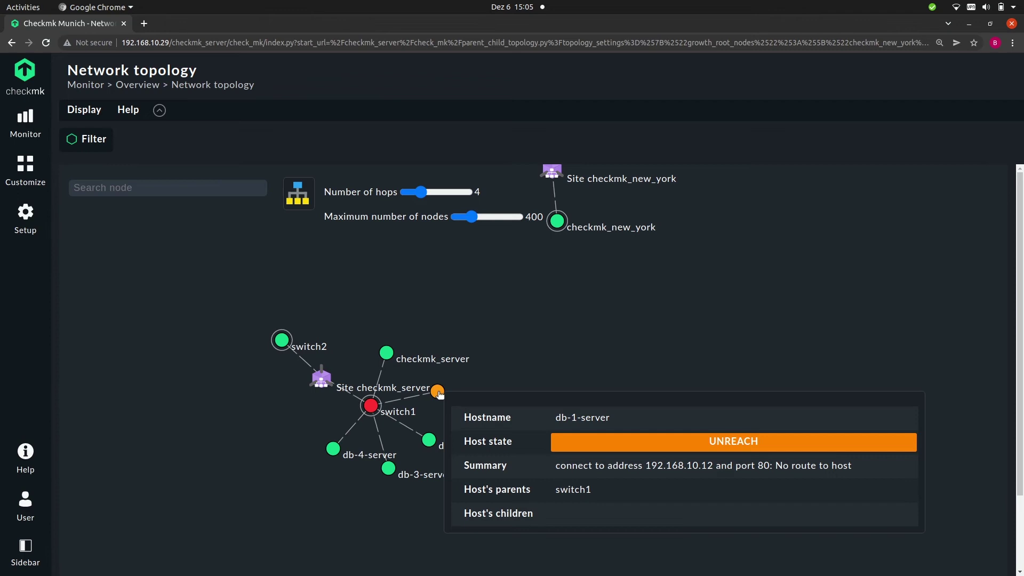
{"action": "mouse_move", "coordinate": [437, 392]}
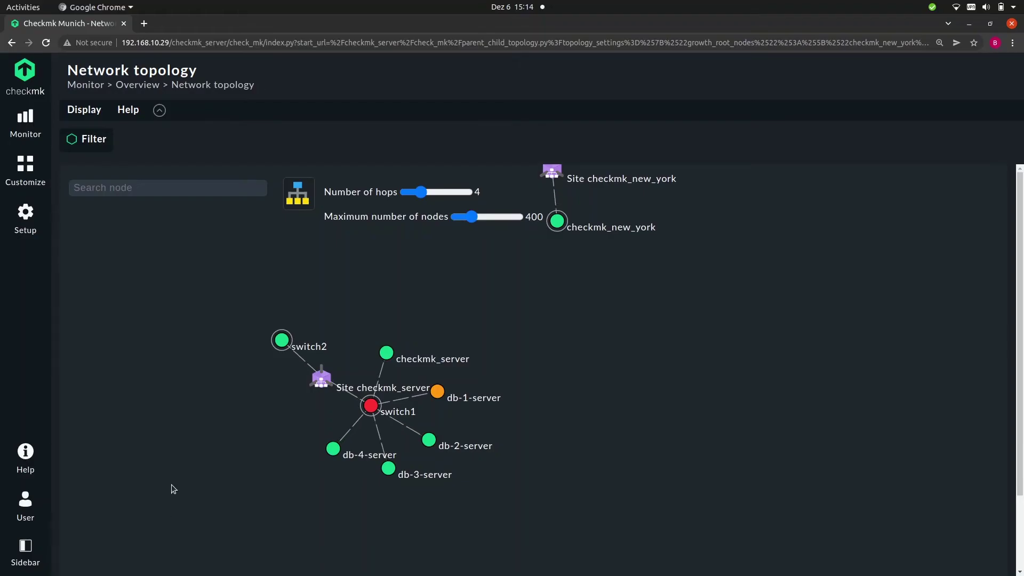
Add switch2 as a second parent of the Munich Servers folder and save.
{"action": "left_click", "coordinate": [28, 212]}
{"action": "left_click", "coordinate": [101, 193]}
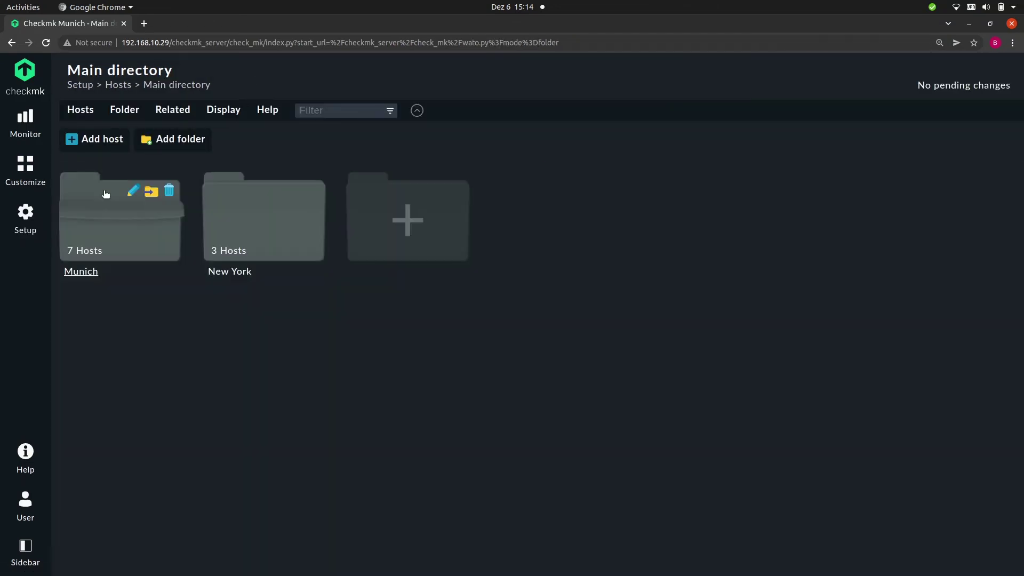
{"action": "left_click", "coordinate": [101, 212]}
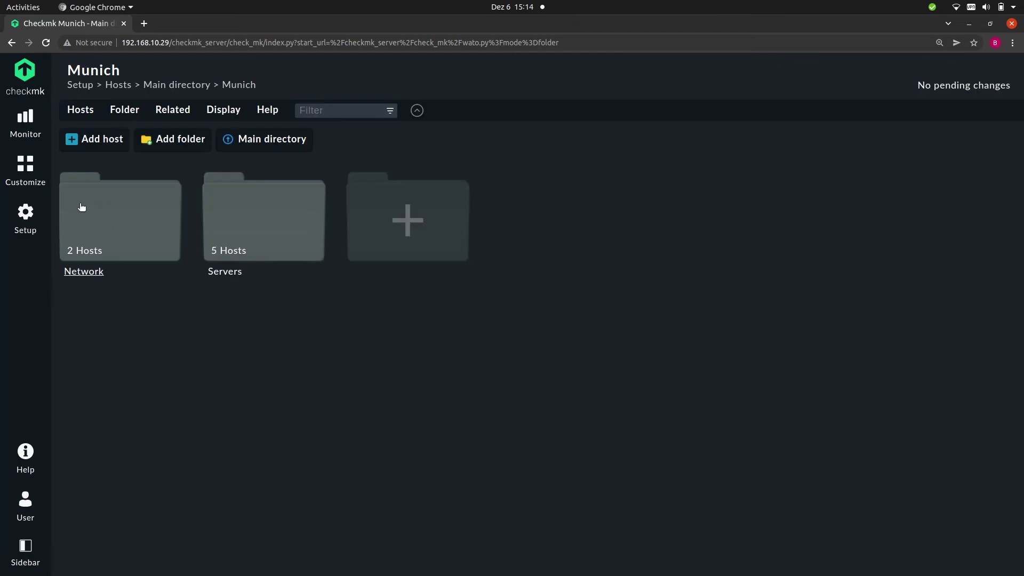
{"action": "mouse_move", "coordinate": [247, 189]}
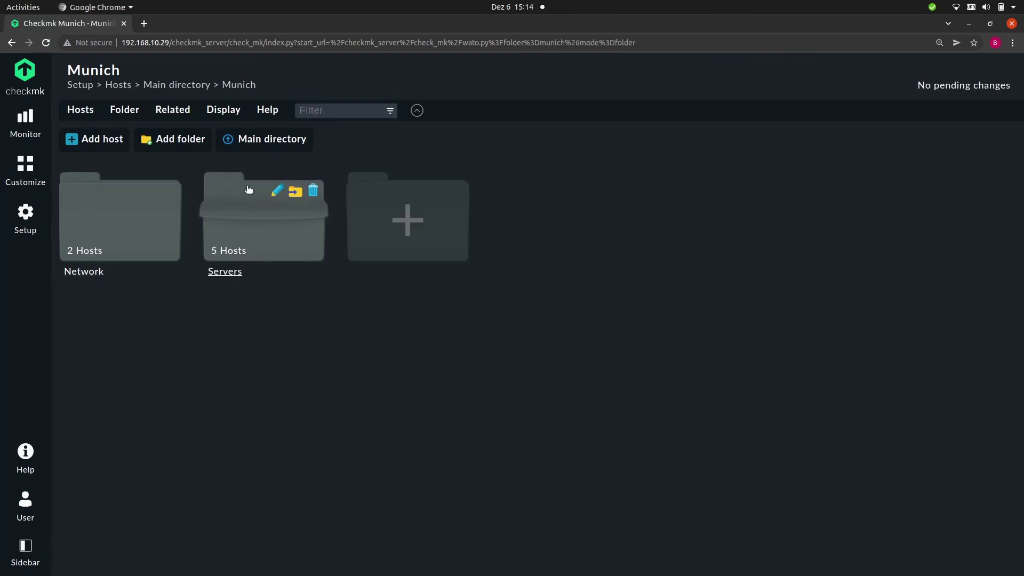
{"action": "left_click", "coordinate": [275, 192]}
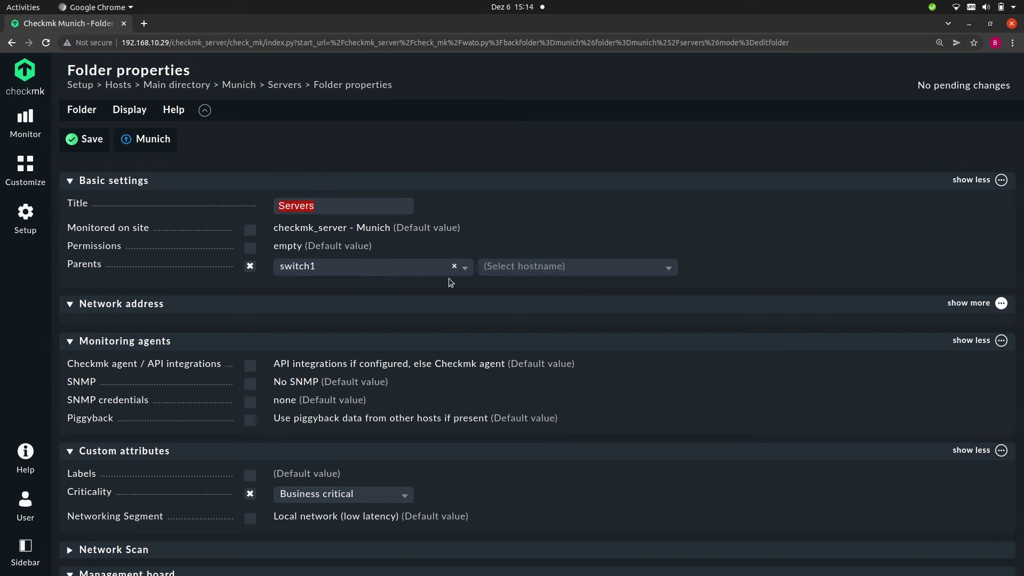
{"action": "left_click", "coordinate": [533, 271]}
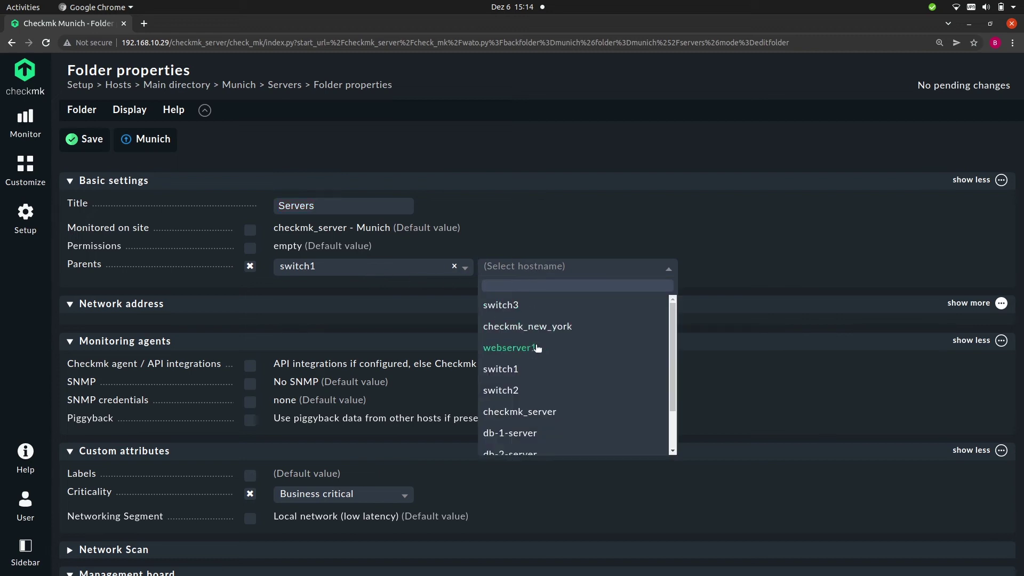
{"action": "left_click", "coordinate": [503, 391]}
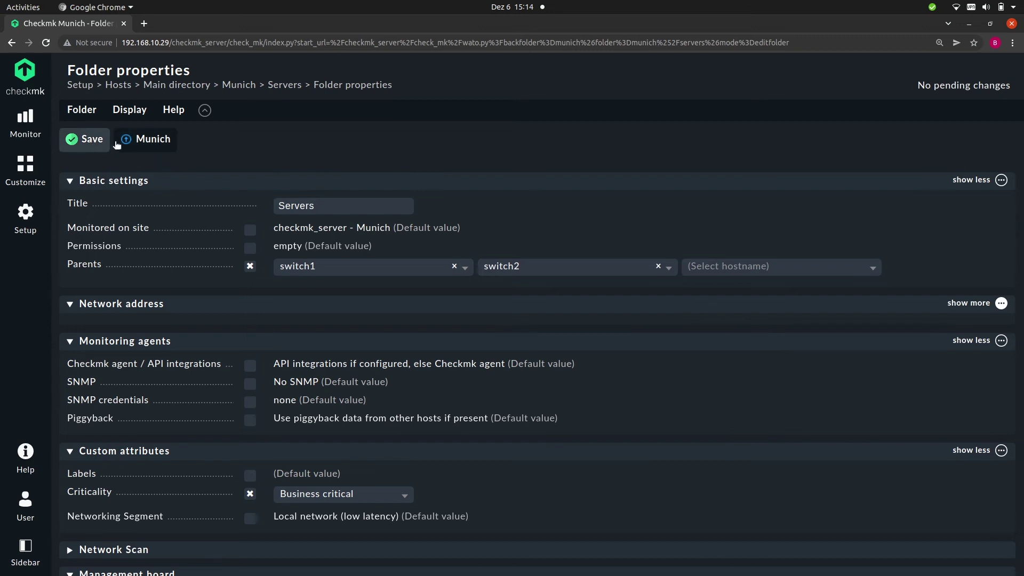
{"action": "left_click", "coordinate": [88, 139]}
Activate the Servers folder change on the Munich site.
{"action": "left_click", "coordinate": [967, 87]}
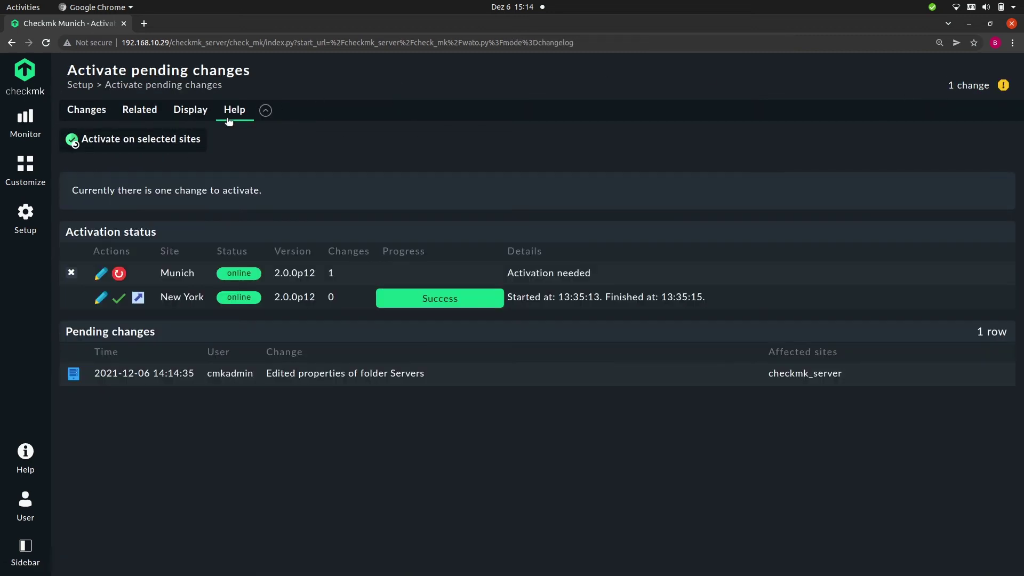
{"action": "left_click", "coordinate": [143, 139]}
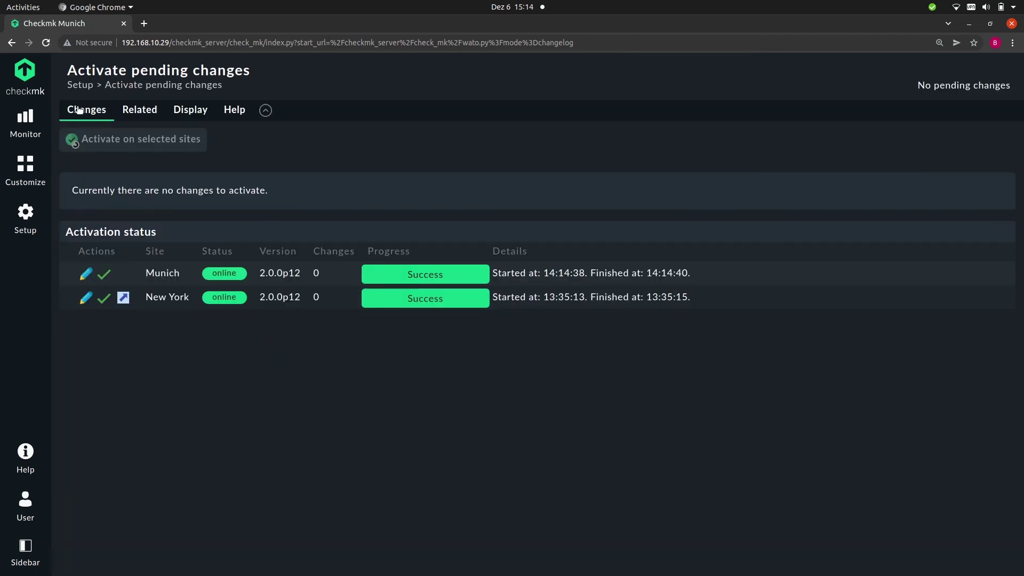
{"action": "left_click", "coordinate": [25, 123]}
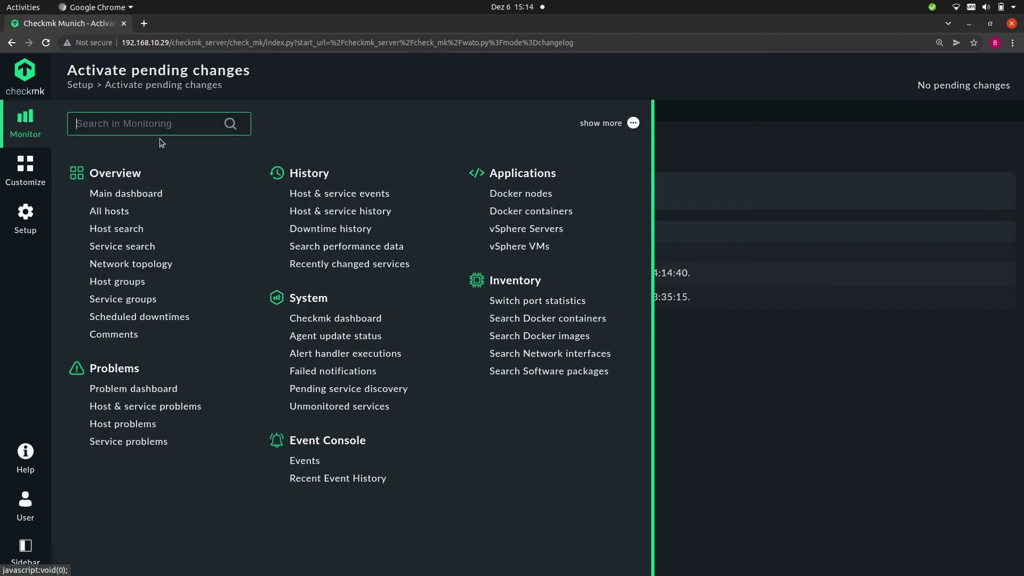
Expand the Network topology to 9 hops, linking db servers to both switch1 and switch2.
{"action": "left_click", "coordinate": [128, 265]}
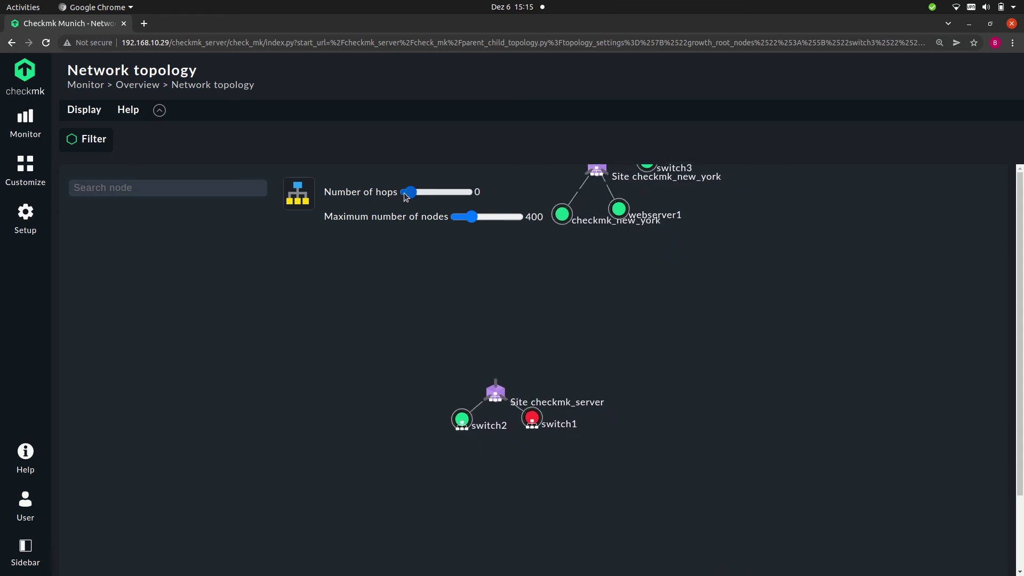
{"action": "left_click_drag", "start_coordinate": [410, 192], "coordinate": [434, 192]}
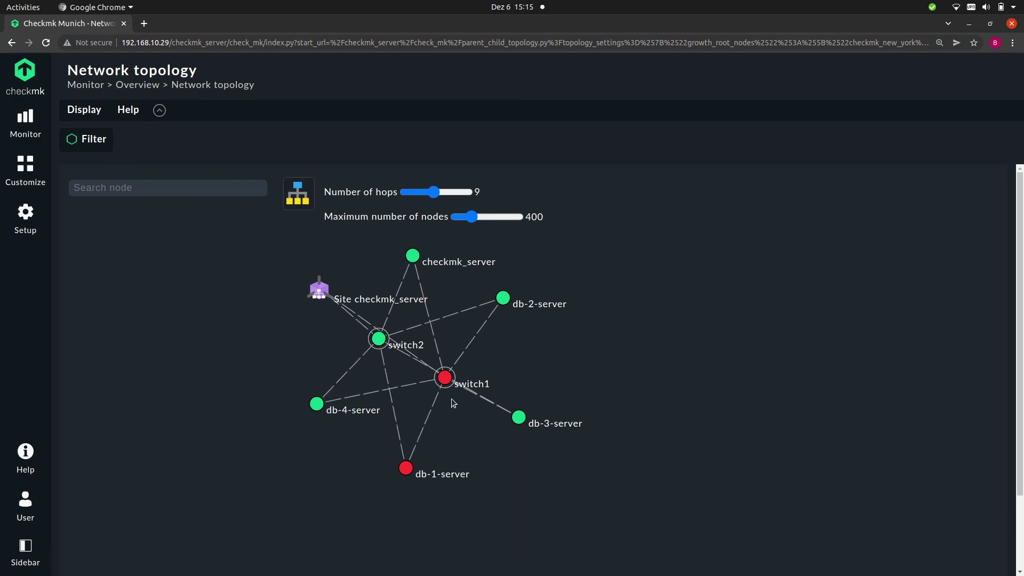
{"action": "mouse_move", "coordinate": [408, 473]}
{"action": "mouse_move", "coordinate": [445, 377]}
{"action": "mouse_move", "coordinate": [375, 339]}
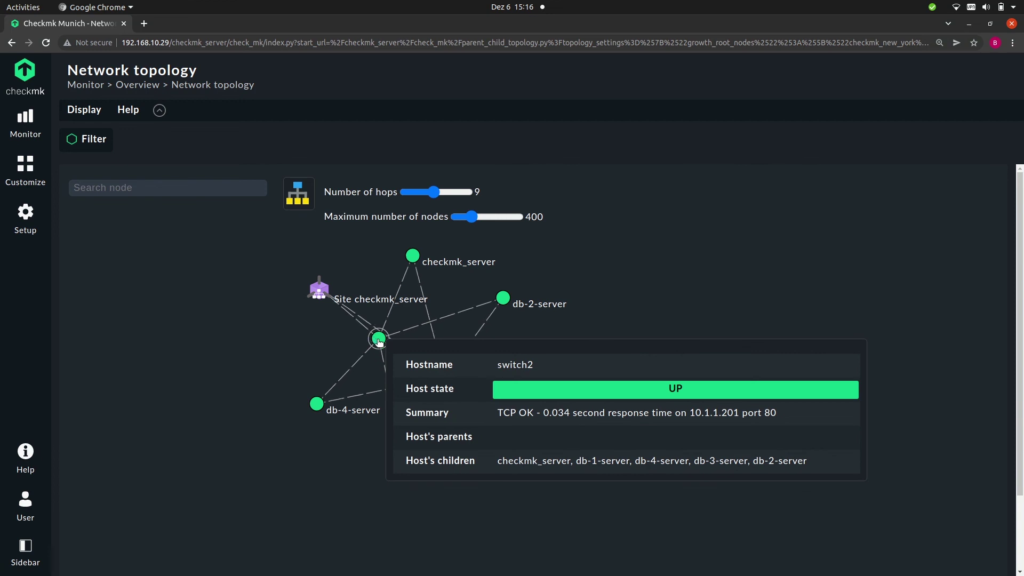